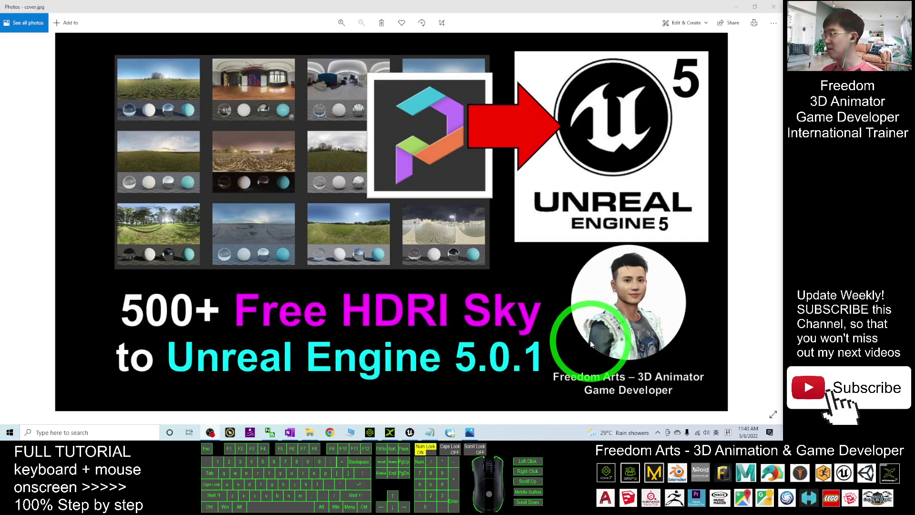
Step: Fly the editor viewport camera past the panorama sphere and around the level
left_click(410, 432)
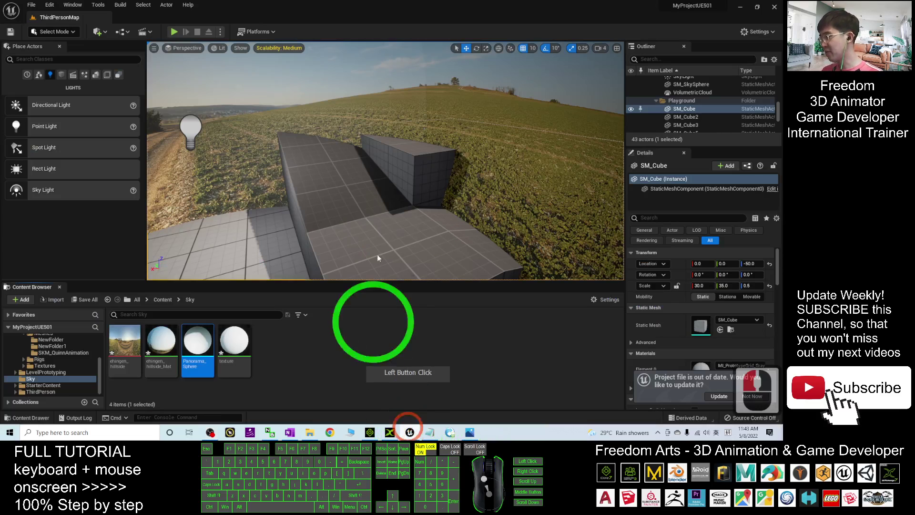
right_click_drag(385, 88, 373, 138)
key("a")
key("s")
key("d")
key("w")
key("d")
key("s")
key("d")
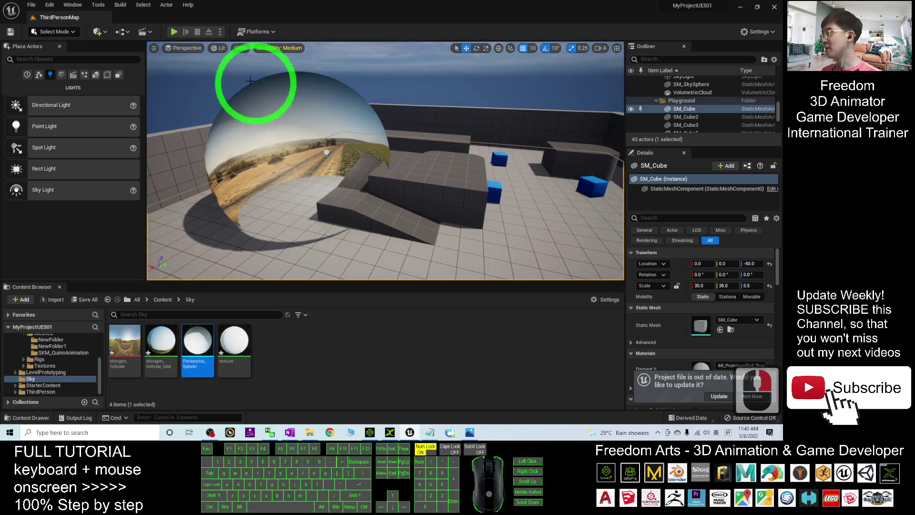
Step: Start a play-test and run the character toward the sphere and back toward the camera
left_click(174, 32)
key("w")
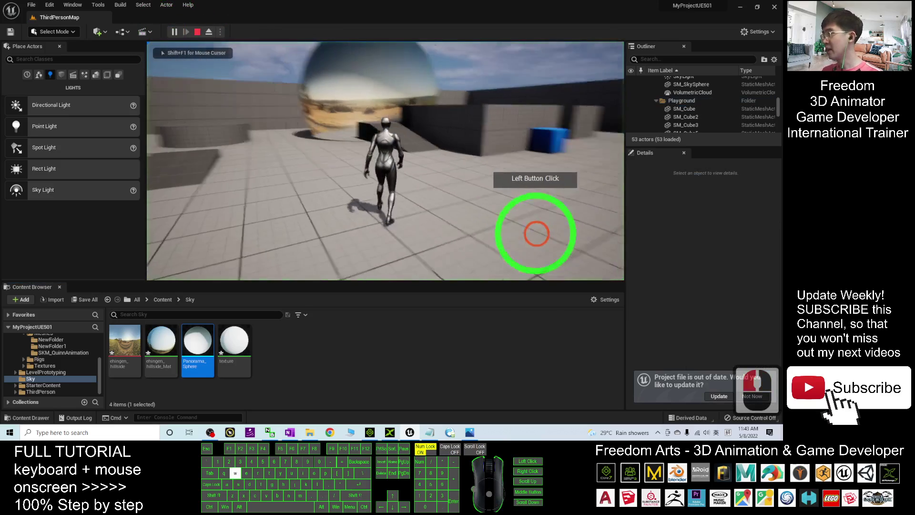
key("a")
key("a")
key("a")
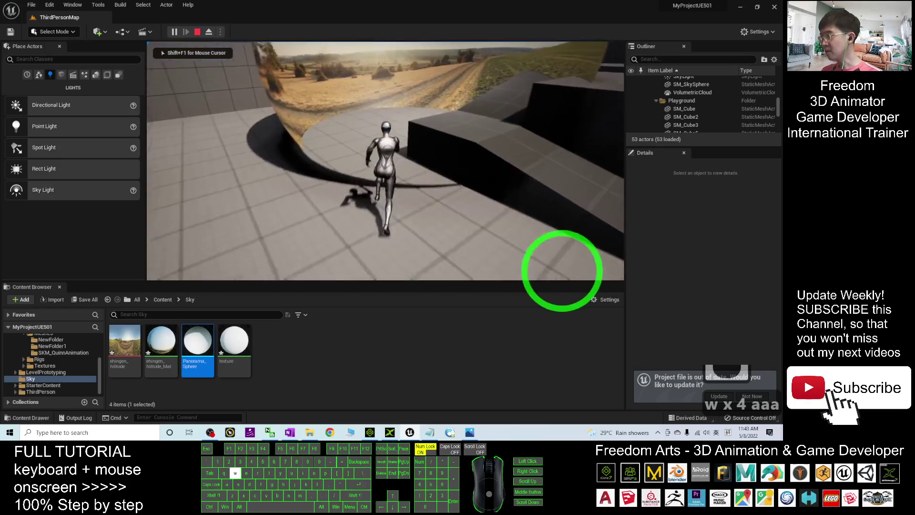
key("a")
key("s")
key("a")
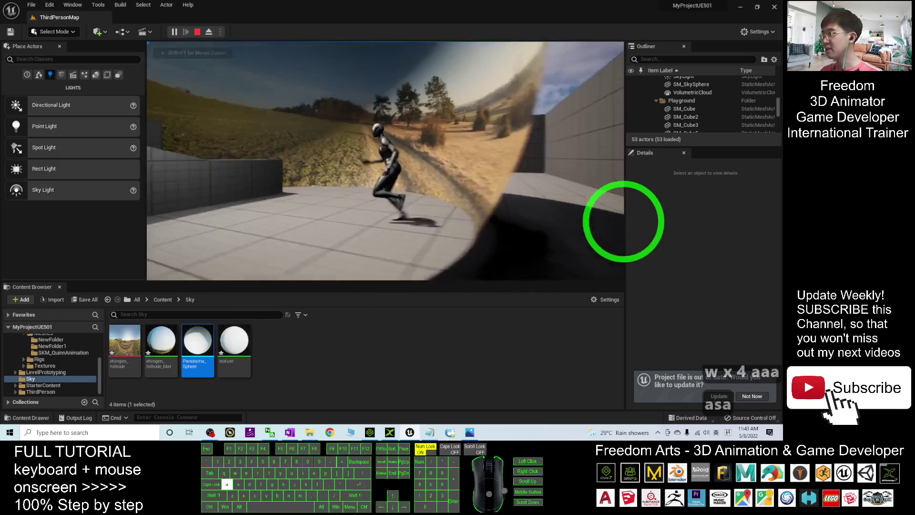
key("s")
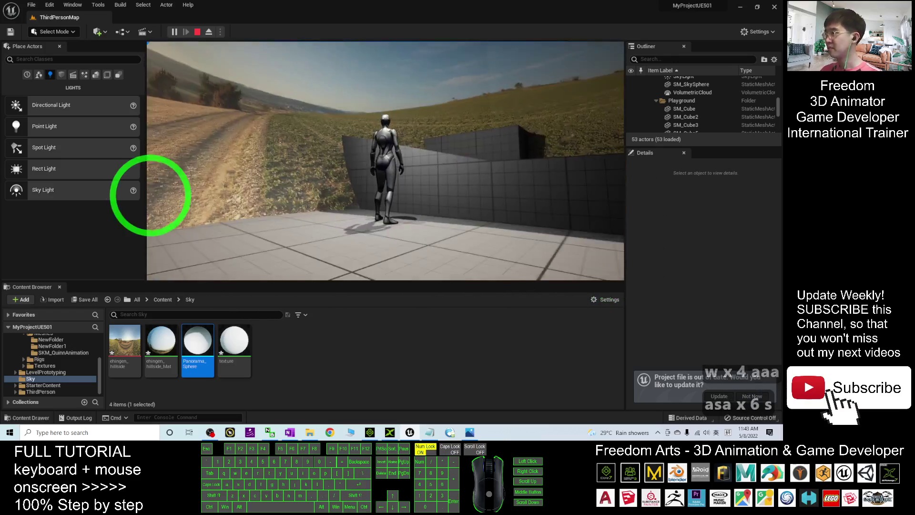
Step: Run the character up and back along the ramp blocks, then stop the play-test
key("d")
key("w")
key("d")
key("w")
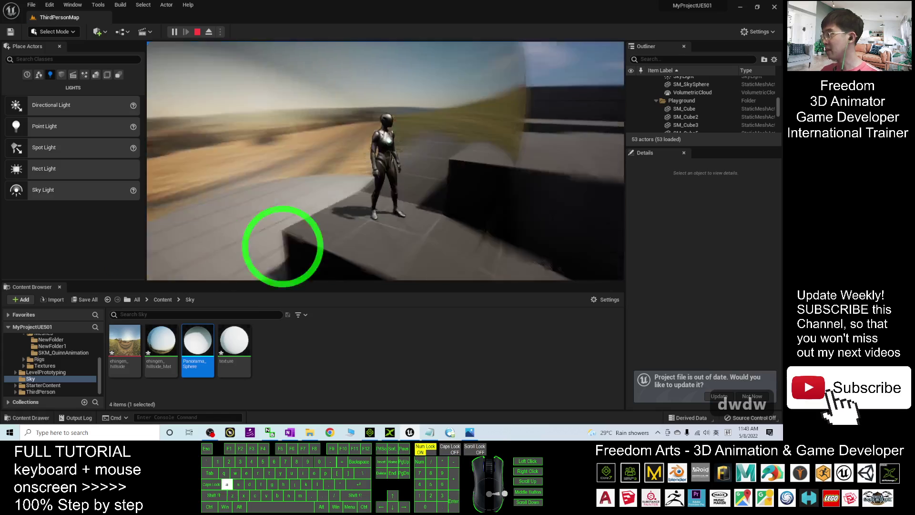
key("a")
key("s")
key("a")
key("s")
key("Escape")
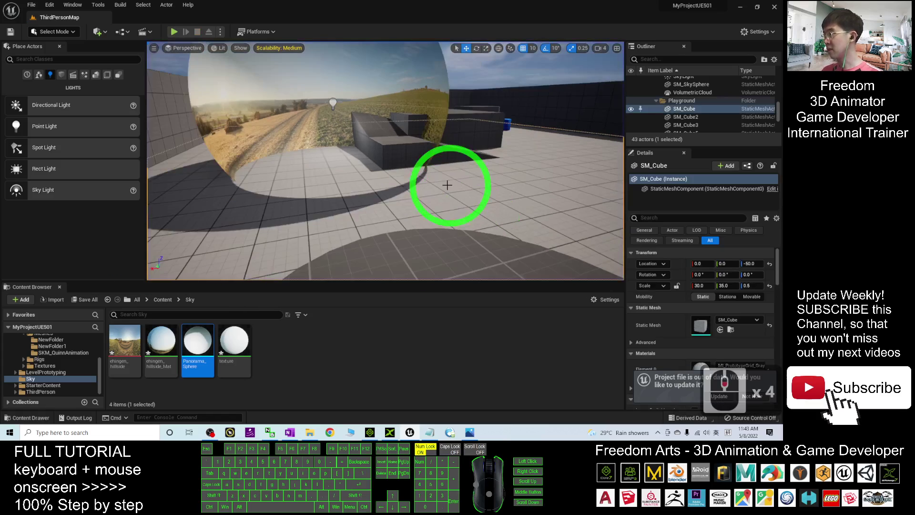
Step: Select Panorama_Sphere, undo the shrink, and enlarge it to 1.75 scale around the level
left_click(336, 83)
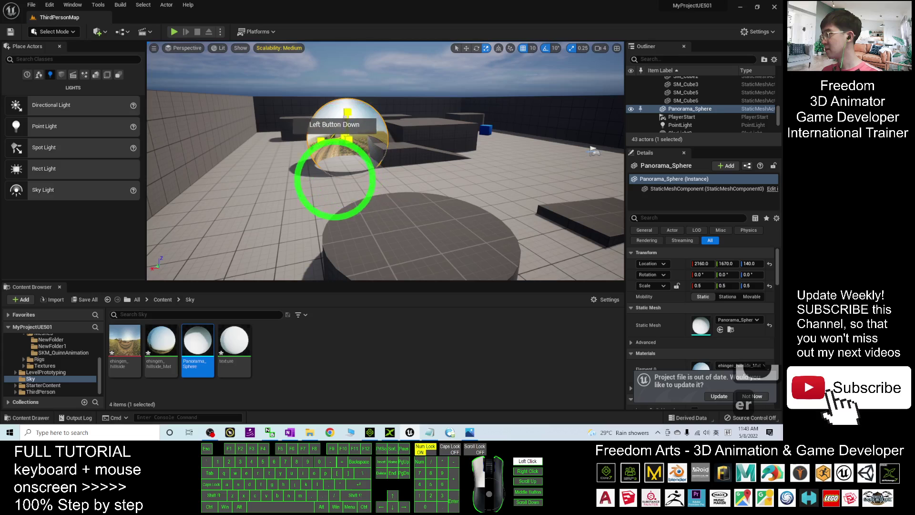
key("ctrl+z")
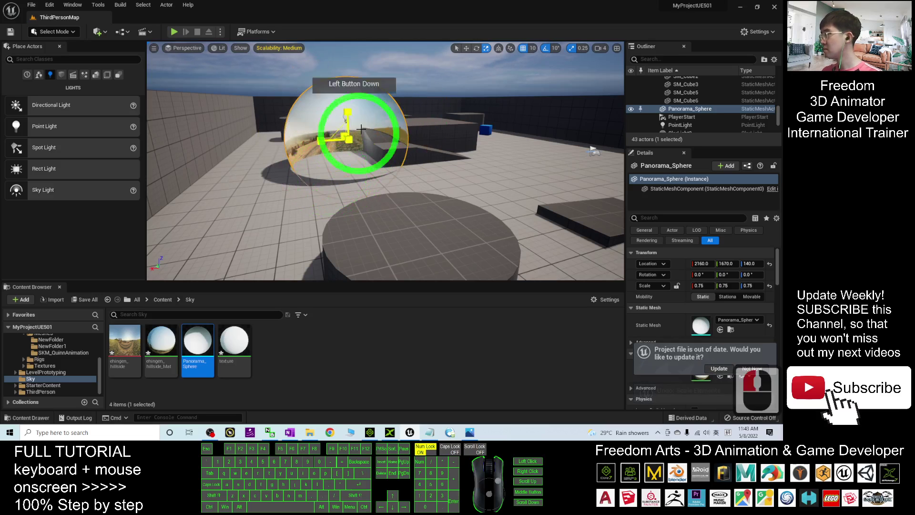
left_click_drag(361, 128, 467, 81)
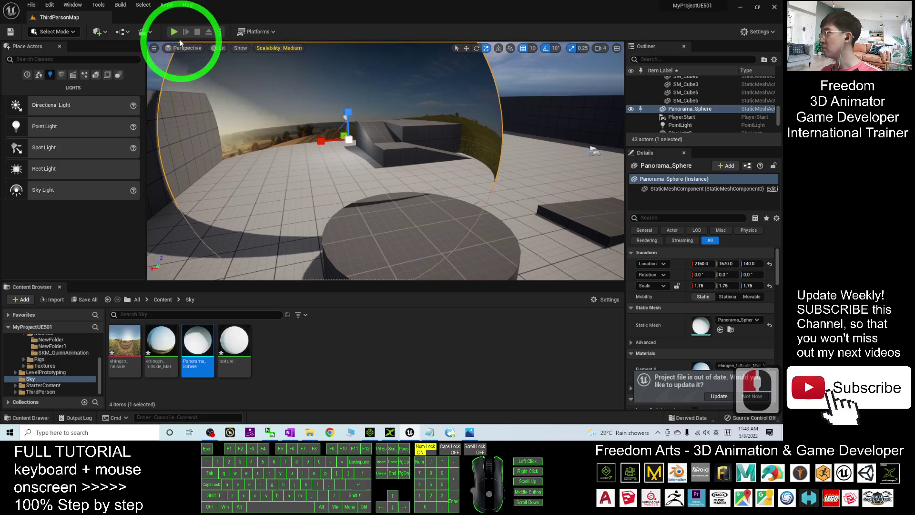
Step: Play-test inside the enlarged sphere, running the character toward the trees, then stop
left_click(174, 32)
key("w")
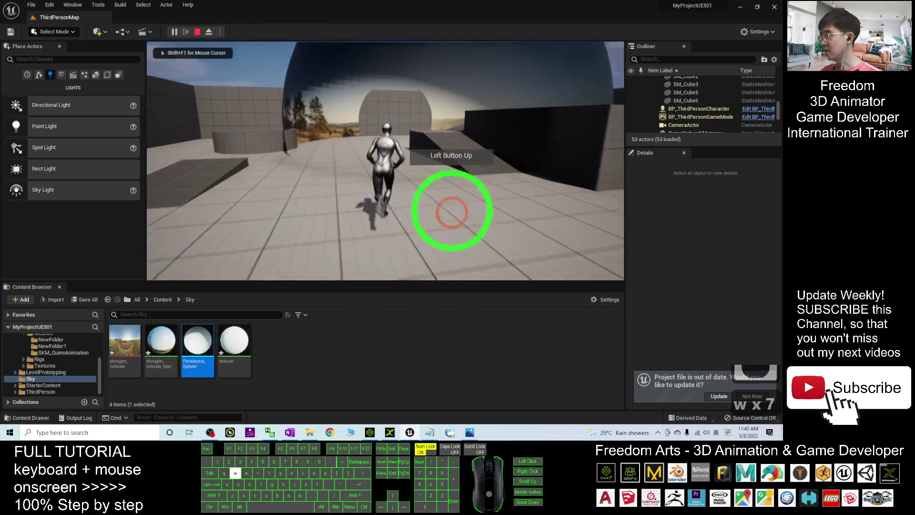
key("a")
key("d")
key("s")
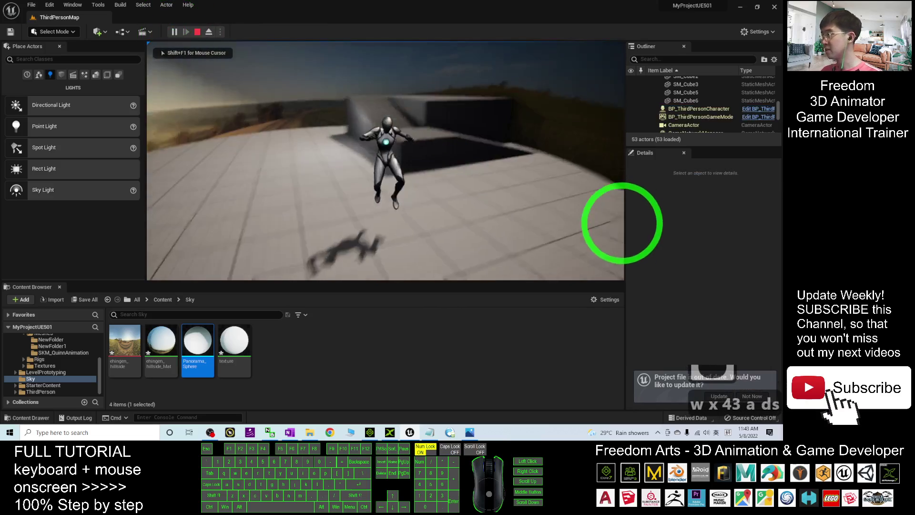
key("a")
key("w")
key("d")
key("d")
key("d")
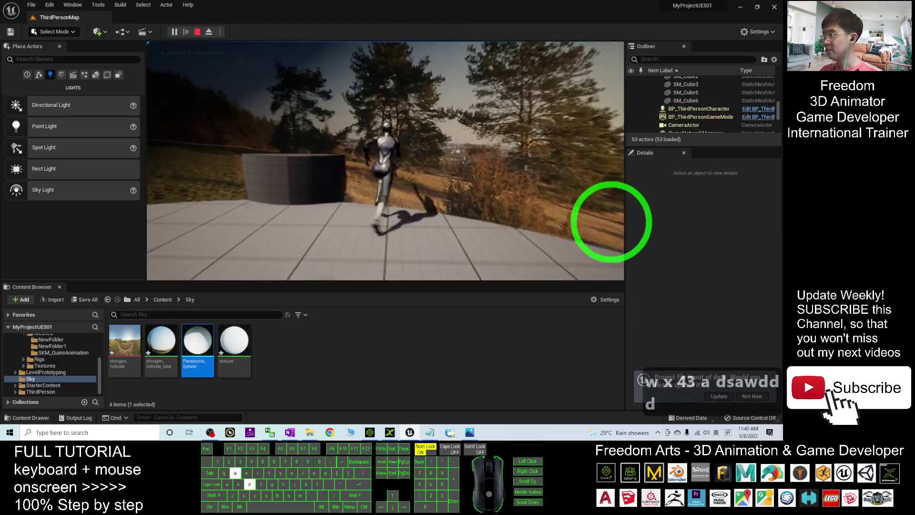
key("s")
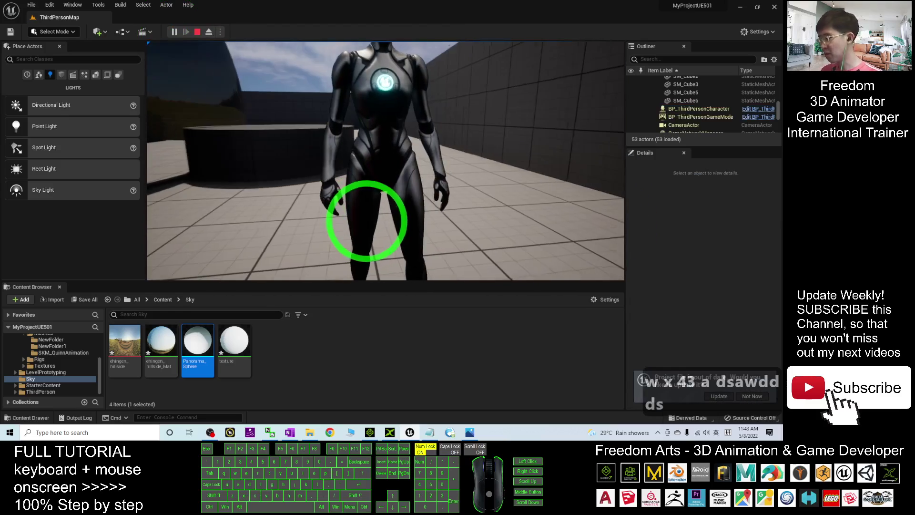
key("Escape")
Step: Close Unreal Engine, saving the changed texture asset
scroll(375, 241, "up", 2)
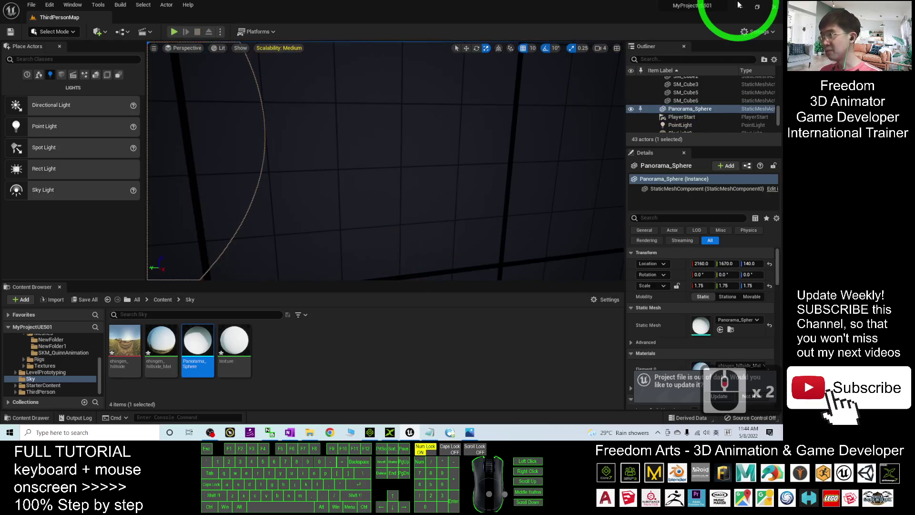
left_click(774, 8)
left_click(413, 307)
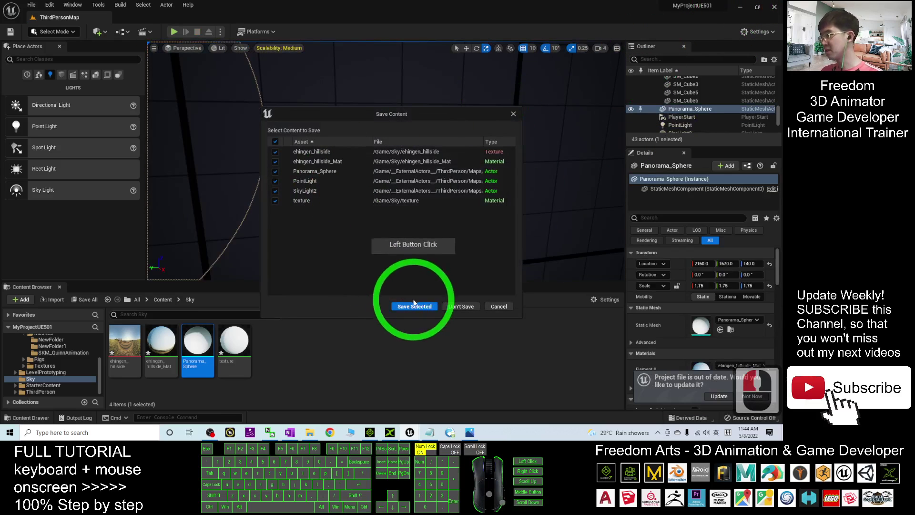
Step: Copy the Poly Haven HDRIs link from Notes.txt
left_click(430, 432)
scroll(490, 156, "up", 8)
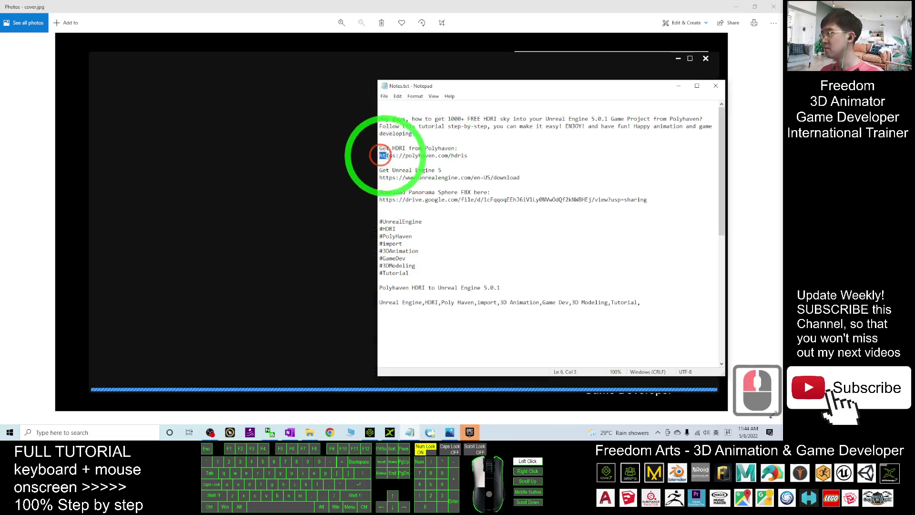
left_click_drag(380, 156, 467, 156)
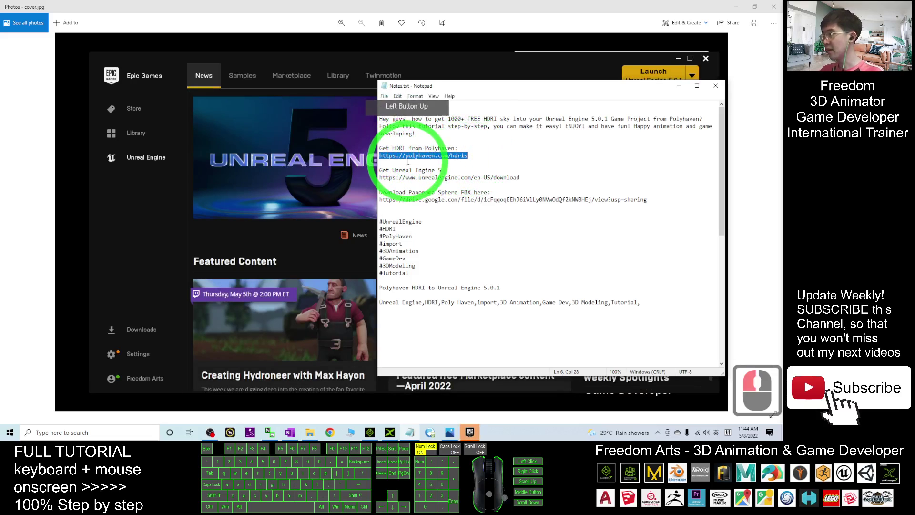
key("ctrl+c")
Step: Minimize Notepad and the Epic Games Launcher, and close the image viewer and 3DXchange without exporting
left_click(678, 86)
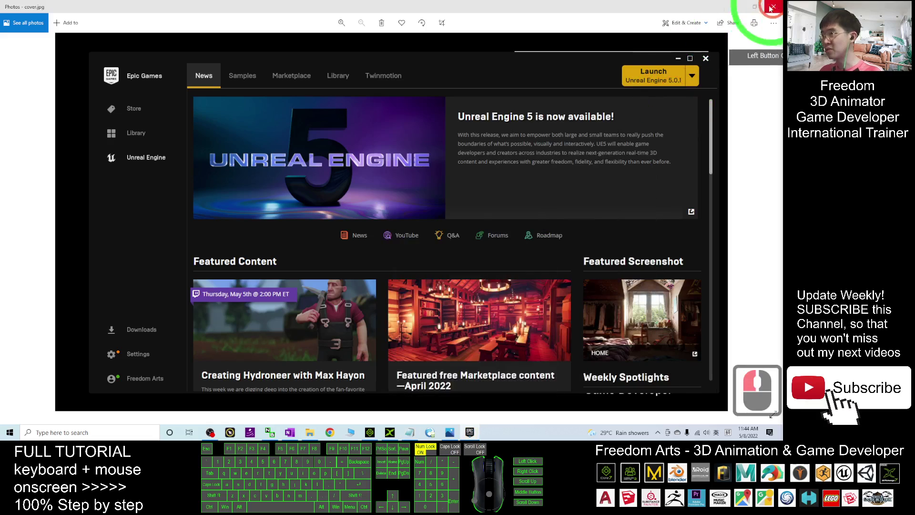
left_click(374, 181)
left_click(678, 58)
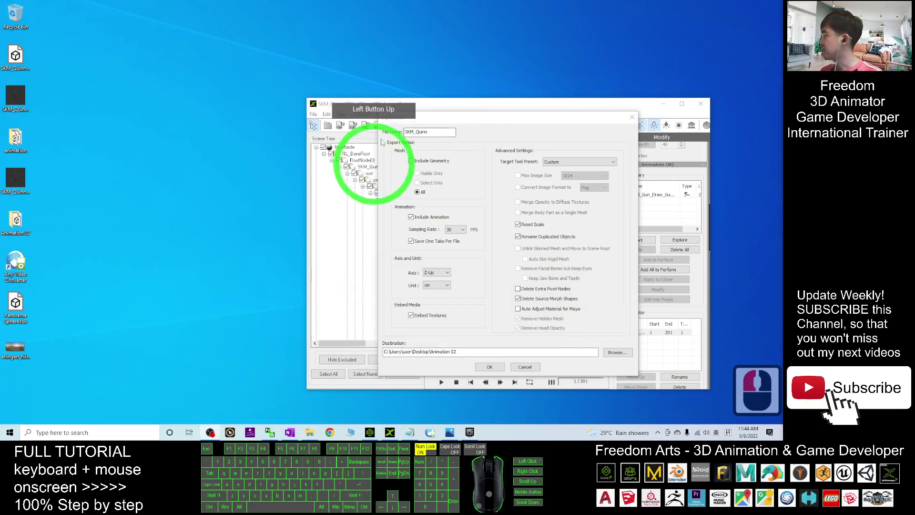
left_click(632, 116)
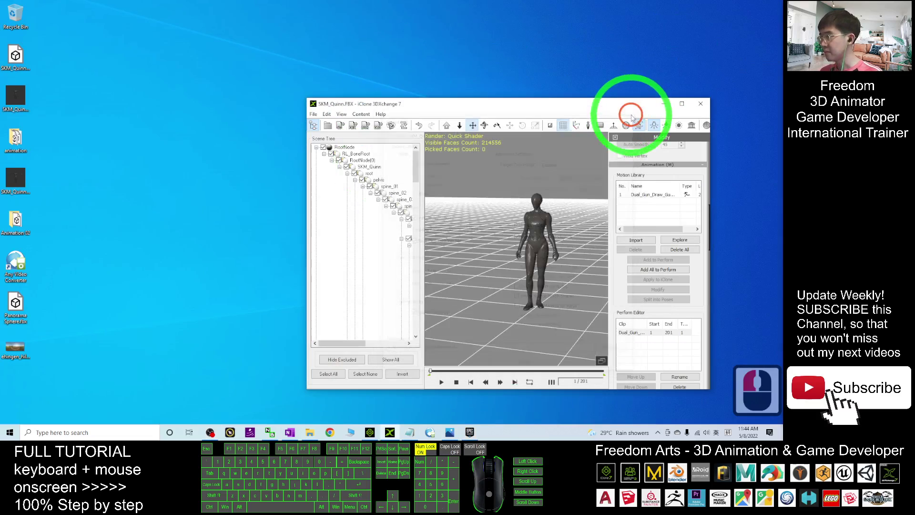
left_click(700, 103)
left_click(534, 265)
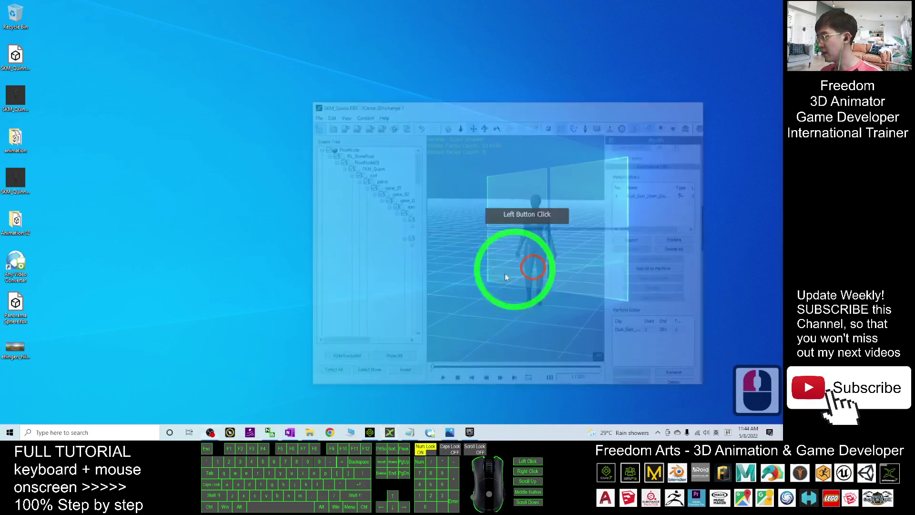
Step: Launch Chrome with the browser profile and open the Poly Haven All HDRIs page
left_click(330, 432)
left_click(402, 238)
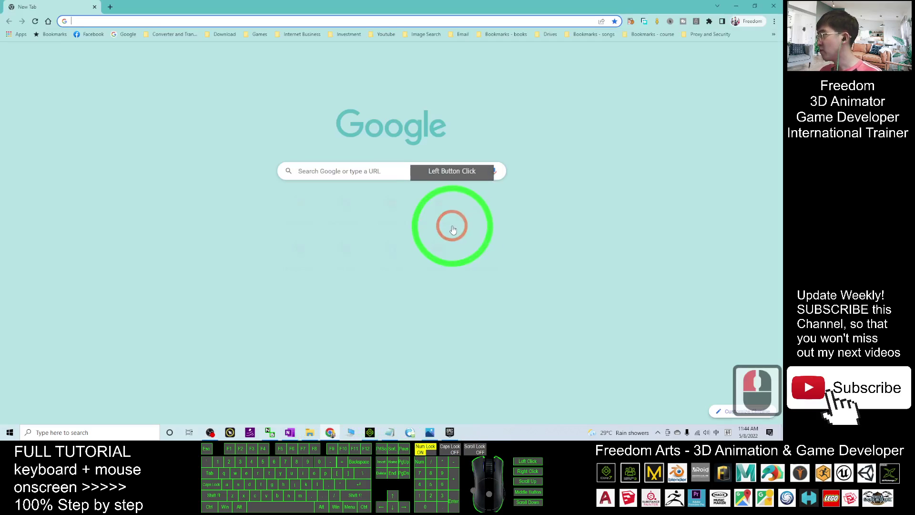
left_click(448, 204)
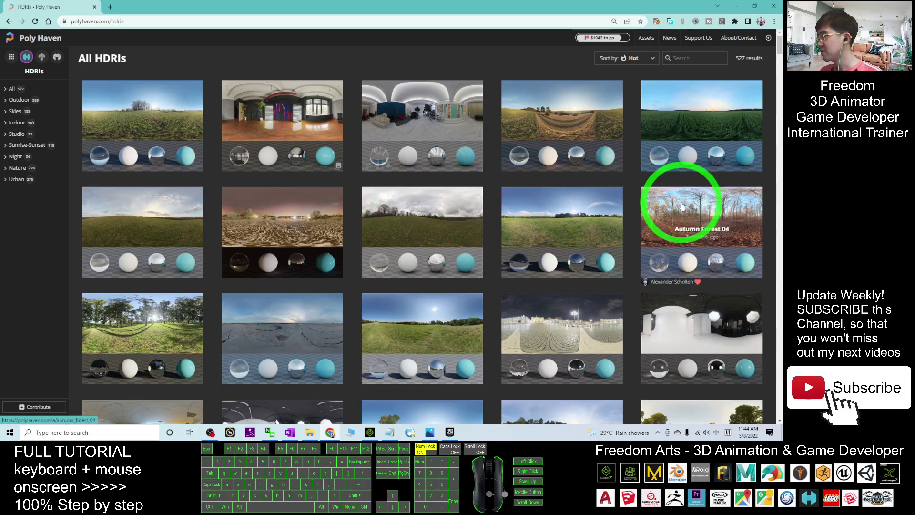
Step: Choose Unreal Engine 5.0.1 from the Epic Games Launcher's version list and launch it
left_click(449, 431)
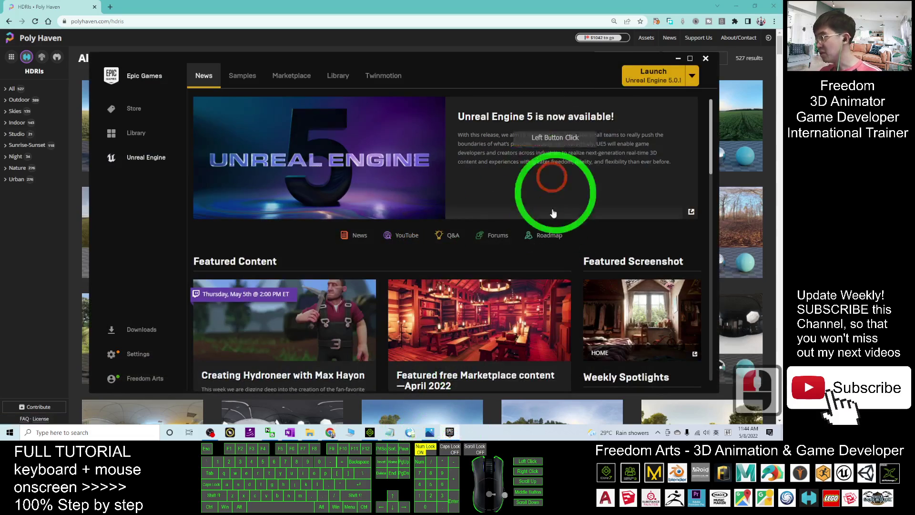
left_click(691, 77)
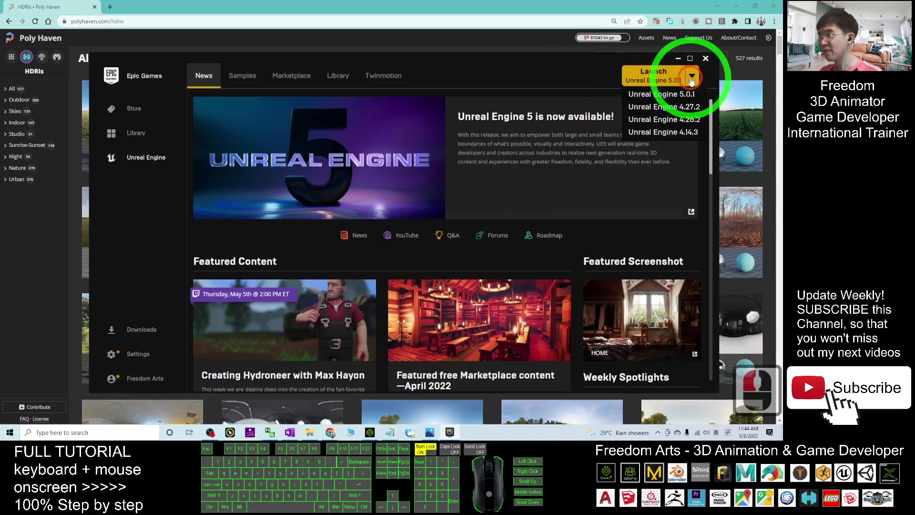
left_click(664, 94)
left_click(647, 76)
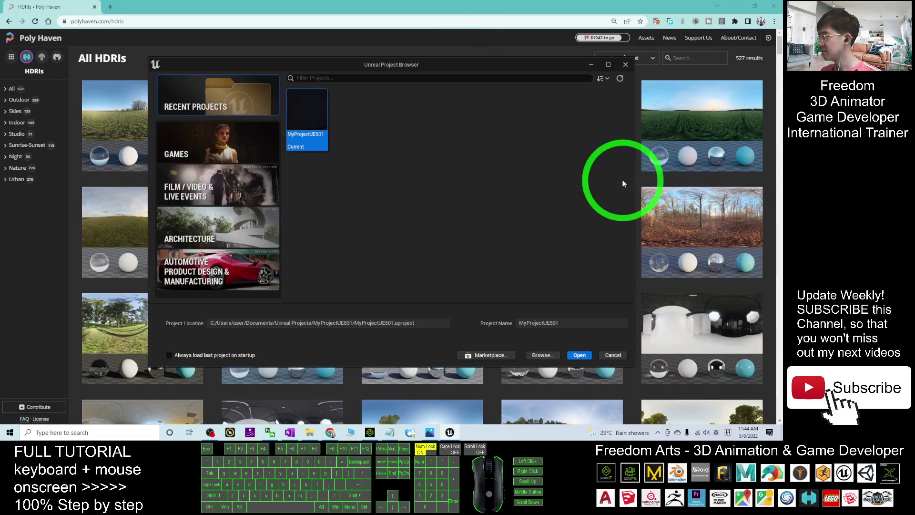
Step: Maximize the Project Browser and create a Third Person project from the Games templates
left_click(609, 65)
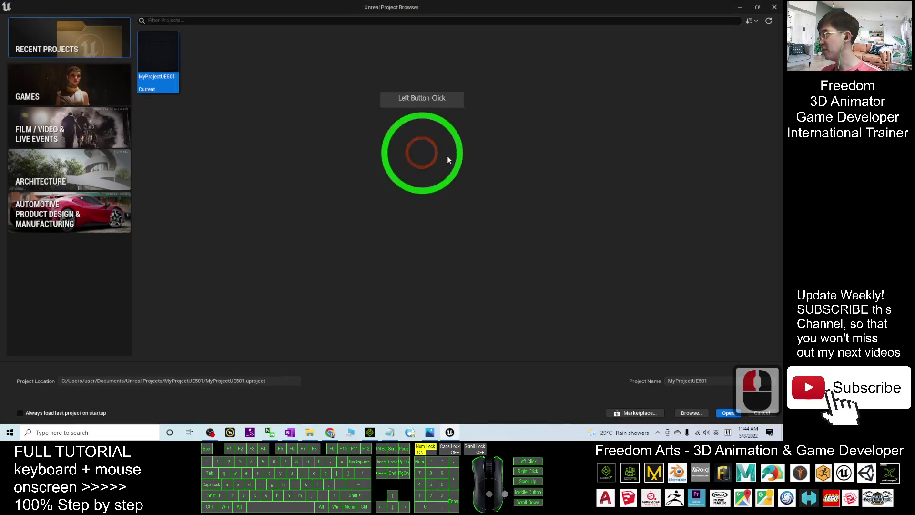
left_click(68, 89)
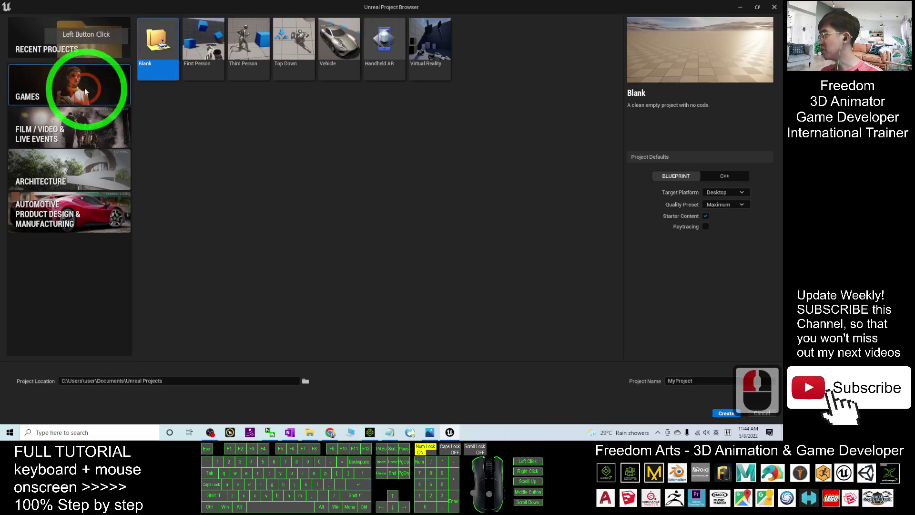
left_click(256, 43)
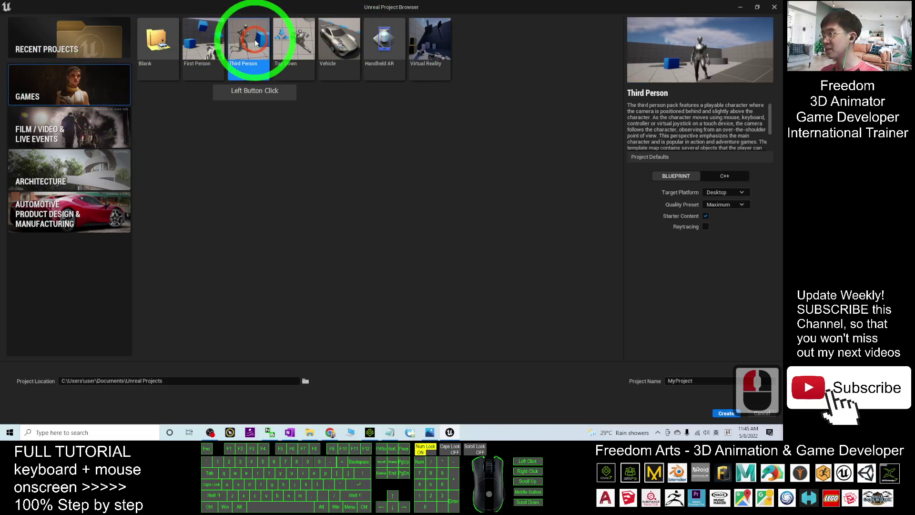
left_click(726, 412)
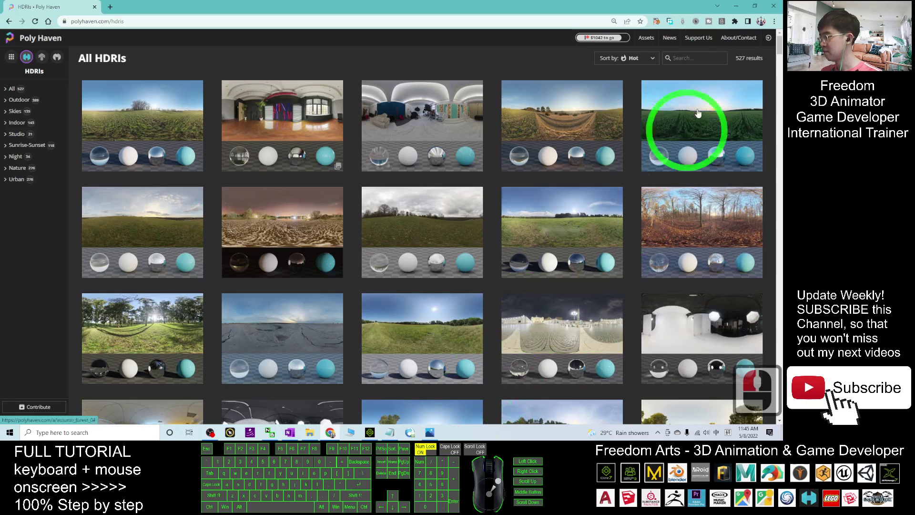
Step: Minimize Chrome to watch the new MyProject load in Unreal
left_click(736, 6)
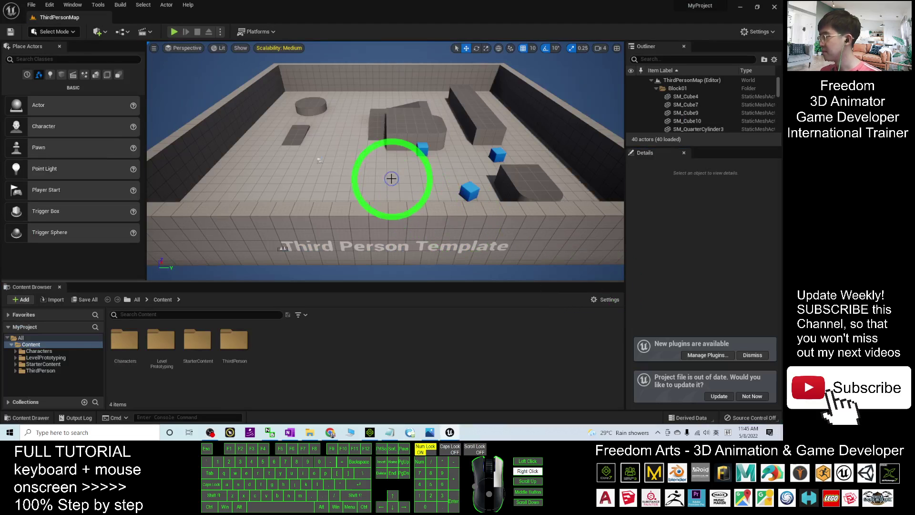
Step: Fly the editor camera over the Third Person level and past the blocks
key("a")
right_click_drag(392, 177, 186, 29)
key("s")
key("d")
key("w")
key("a")
key("a")
key("a")
key("d")
key("a")
key("s")
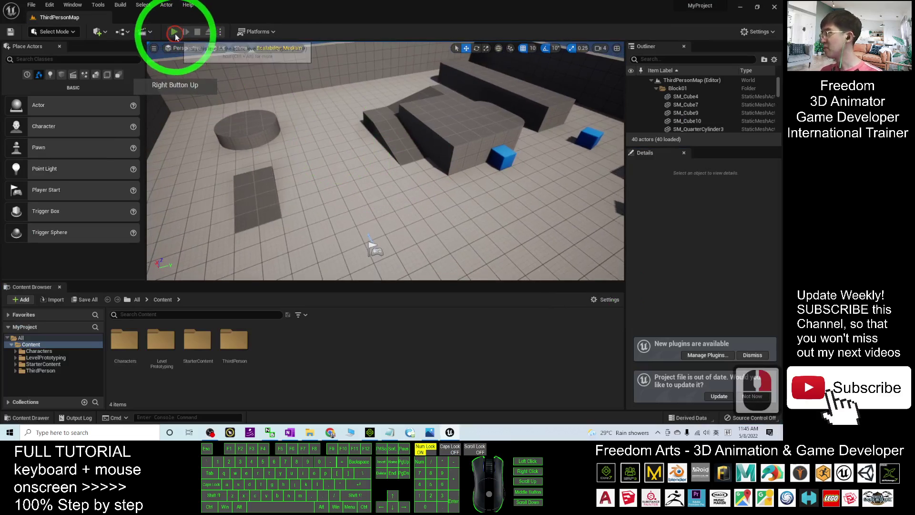
Step: Play-test the level, running and jumping the character onto the ramp, then stop
left_click(174, 32)
key("w")
key("d")
key("a")
key("a")
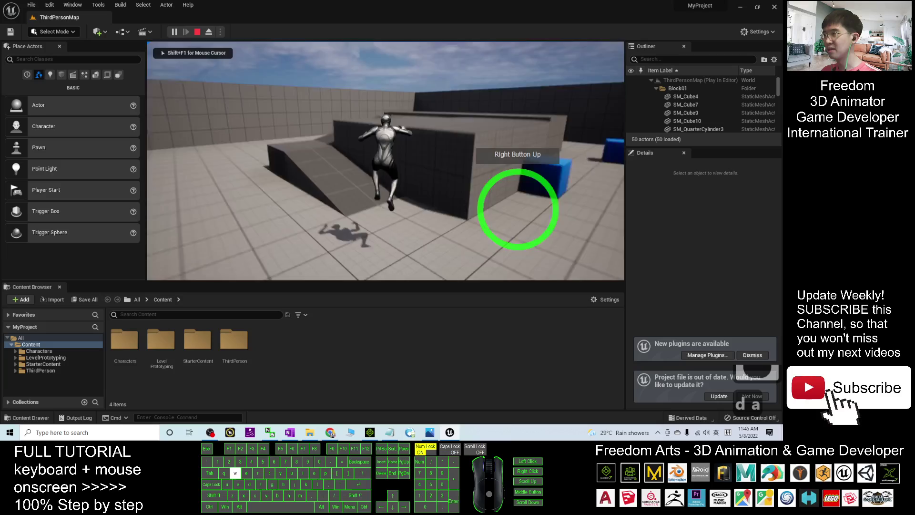
key("space")
key("Escape")
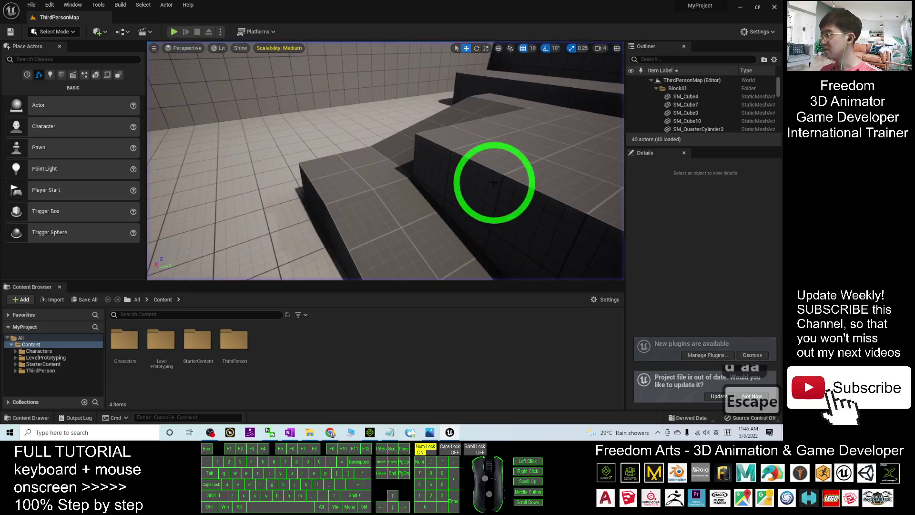
Step: Fly the editor camera around the ramp and the rest of the level
right_click_drag(490, 184, 534, 371)
key("a")
key("s")
key("d")
key("w")
key("a")
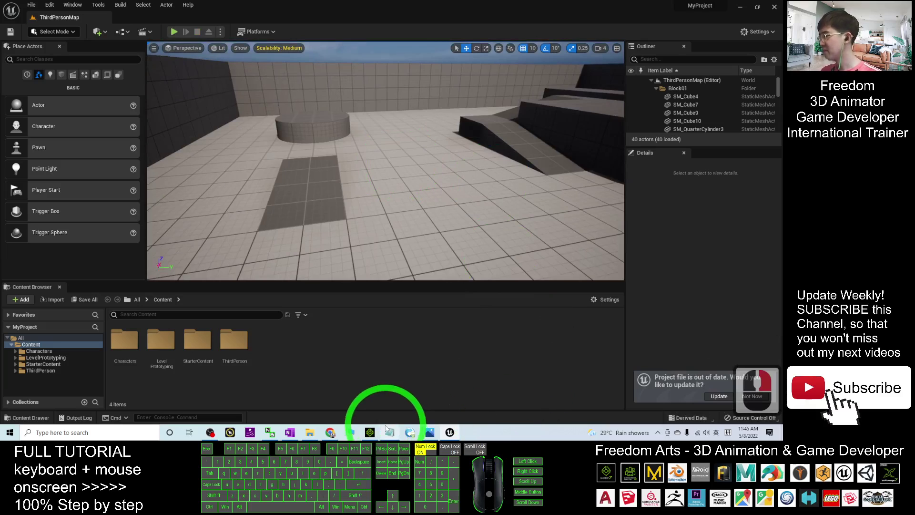
Step: Minimize Chrome and check the panorama sphere download link in Notes.txt
left_click(330, 432)
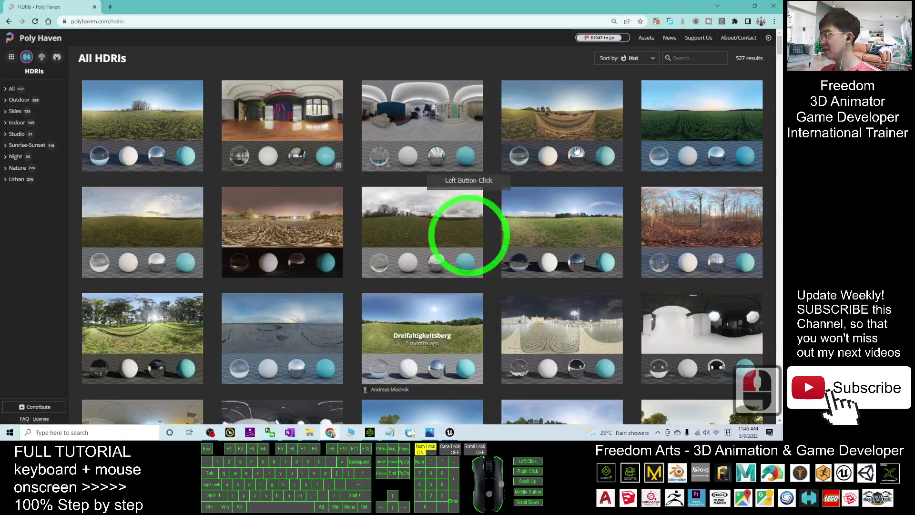
left_click(736, 4)
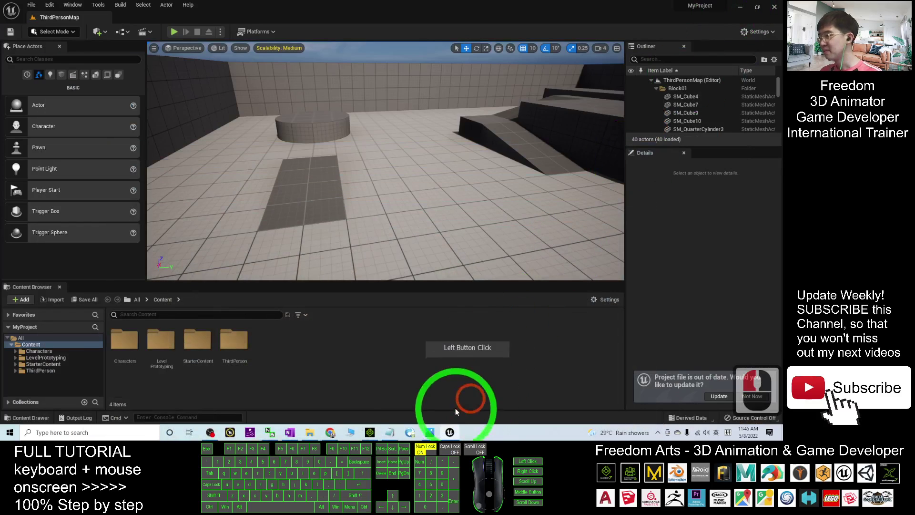
left_click(389, 433)
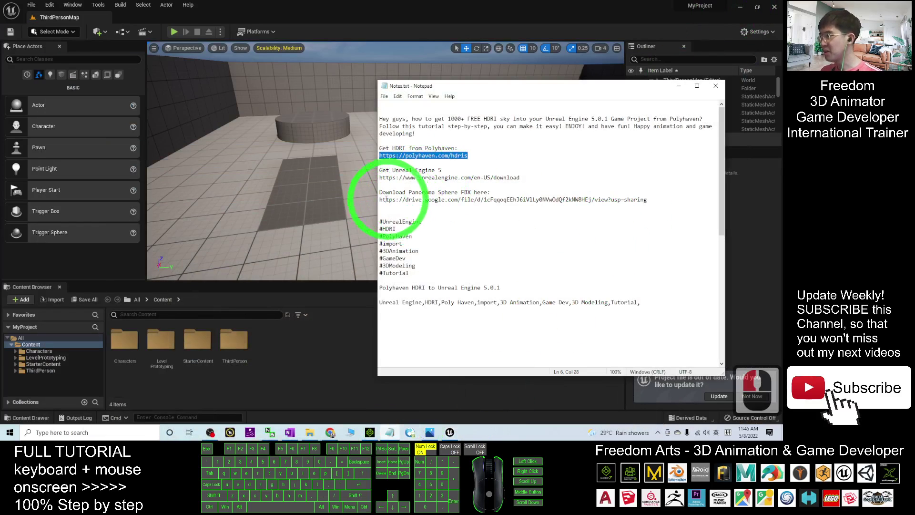
left_click_drag(380, 200, 654, 201)
left_click(455, 200)
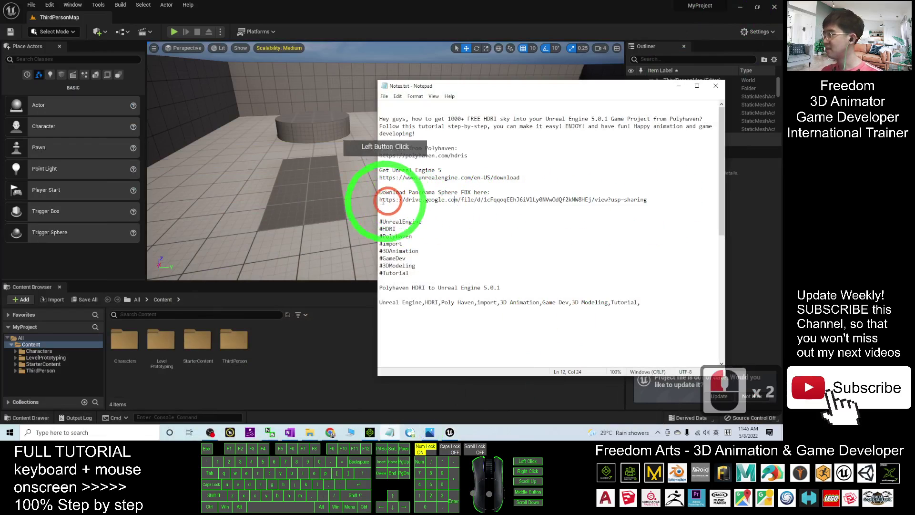
Step: Minimize the notes, restore down Unreal, and select Panorama Sphere.fbx on the desktop
left_click(678, 85)
left_click_drag(541, 17, 526, 54)
left_click(11, 308)
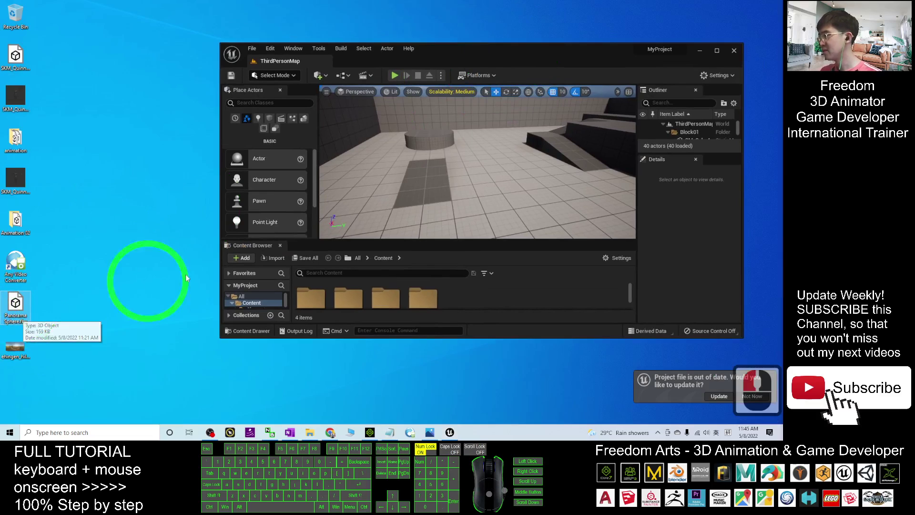
Step: Make the editor window taller and create a folder named HDRI_Sky in the Content Browser
left_click_drag(581, 337, 579, 394)
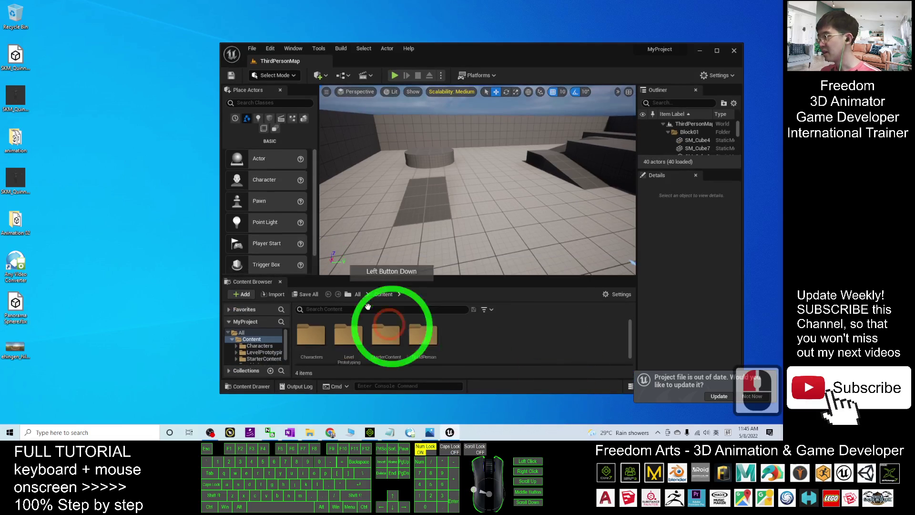
right_click(468, 347)
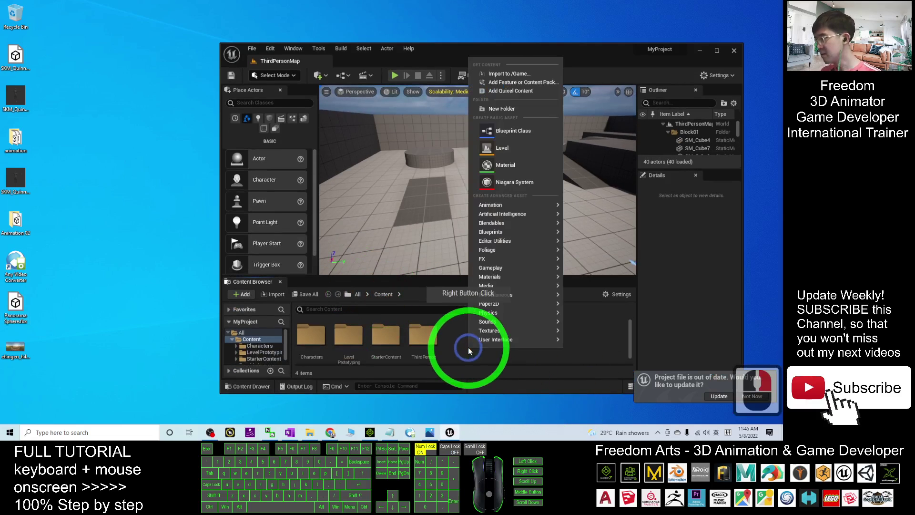
left_click(504, 109)
type("HD")
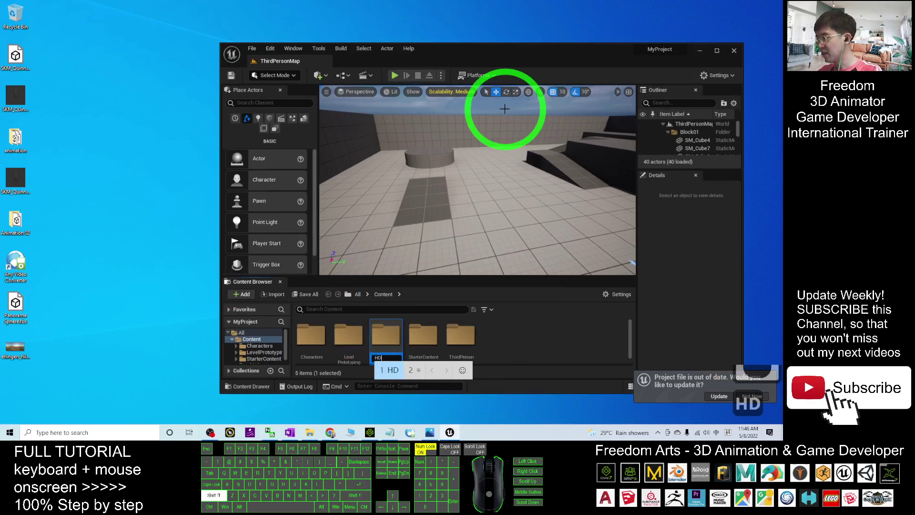
type("R")
key("shift")
type("I")
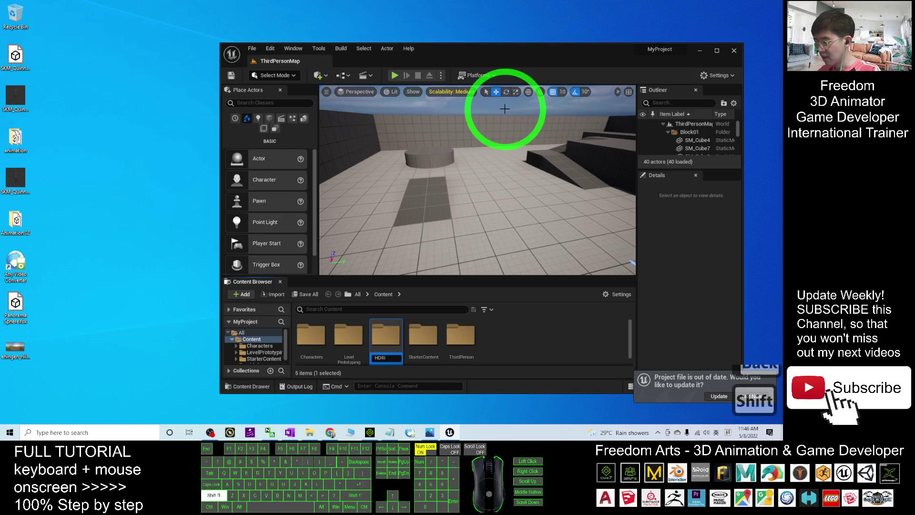
type("_Sky")
key("Return")
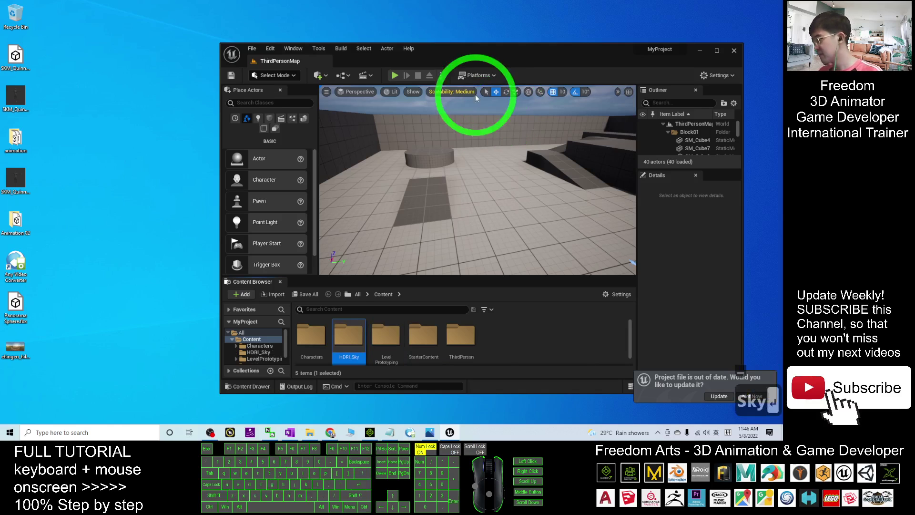
Step: Import Panorama Sphere.fbx from the desktop into HDRI_Sky with Import All, then select the new mesh
double_click(349, 334)
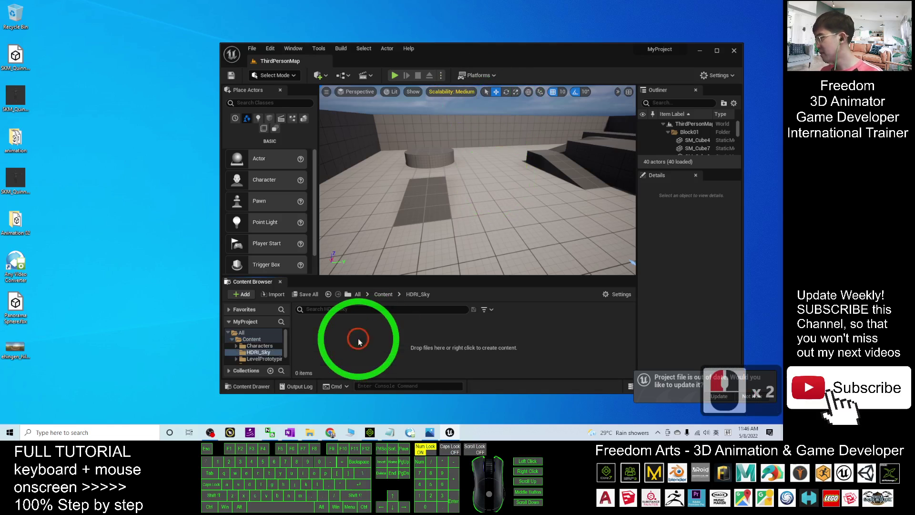
left_click(18, 310)
left_click_drag(21, 311, 316, 338)
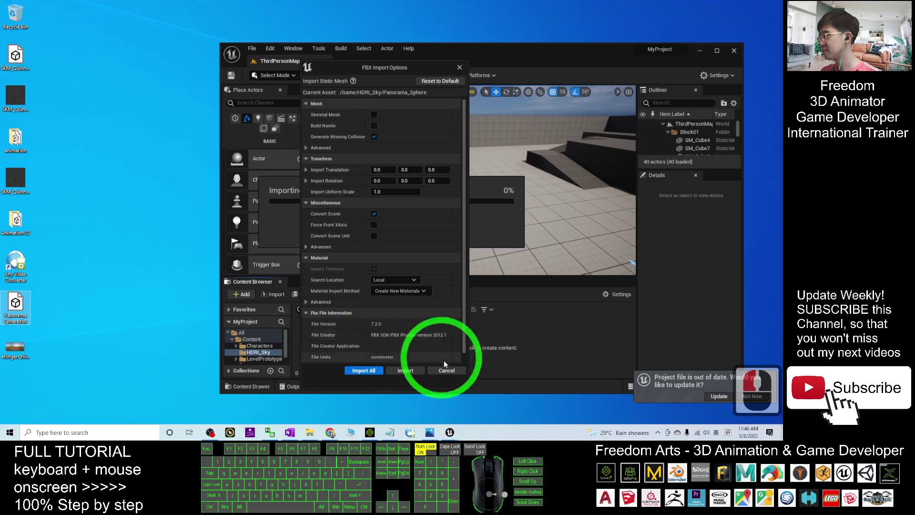
left_click(364, 371)
left_click(568, 343)
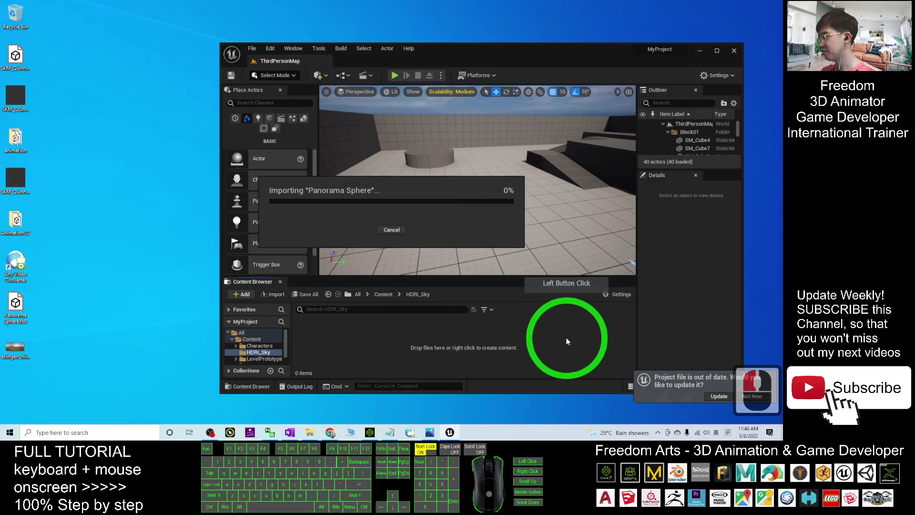
left_click(481, 340)
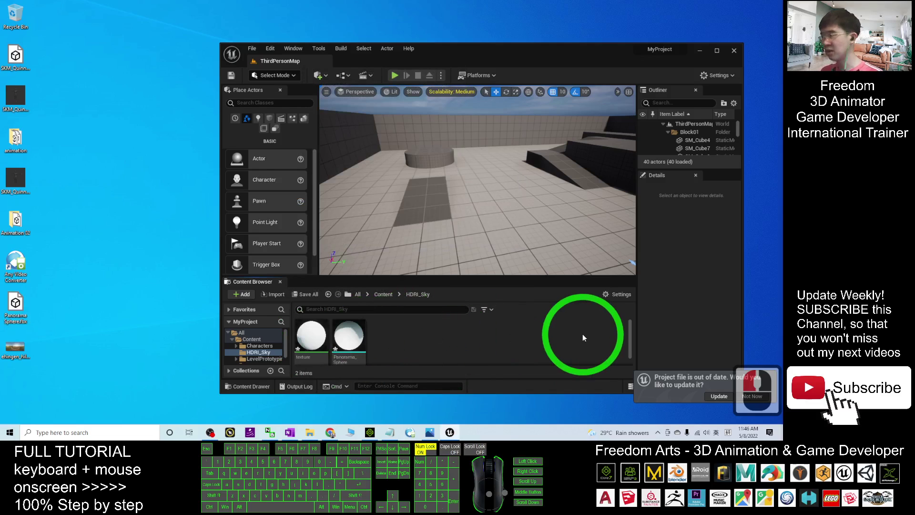
left_click(361, 337)
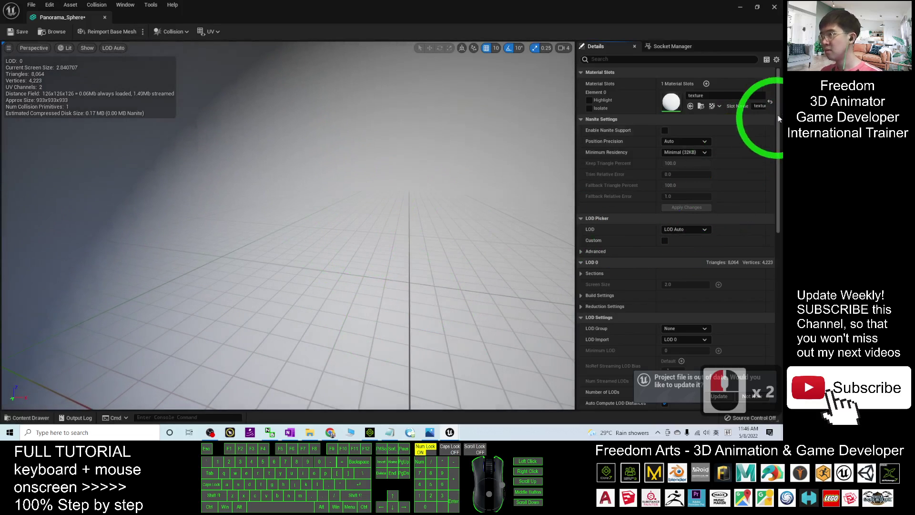
Step: Set Panorama_Sphere's collision preset to NoCollision and close the mesh editor
scroll(224, 247, "down", 13)
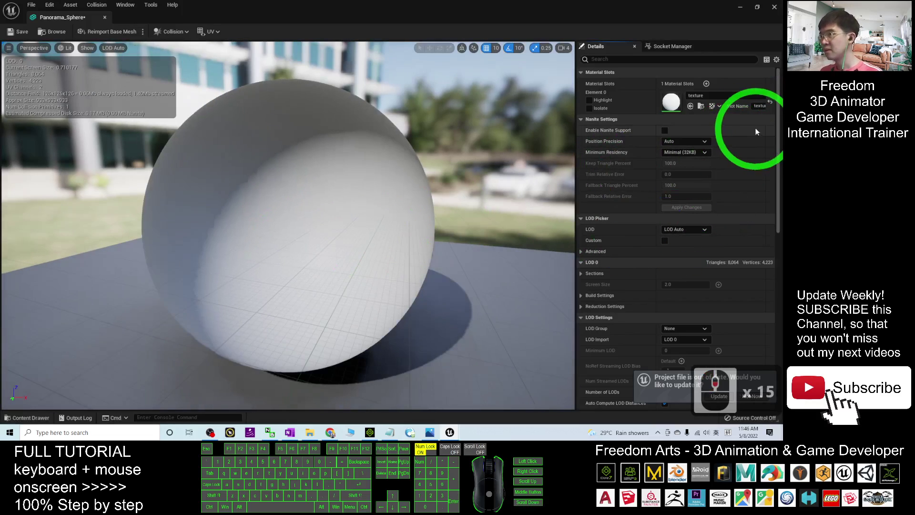
left_click_drag(779, 121, 767, 242)
left_click(619, 240)
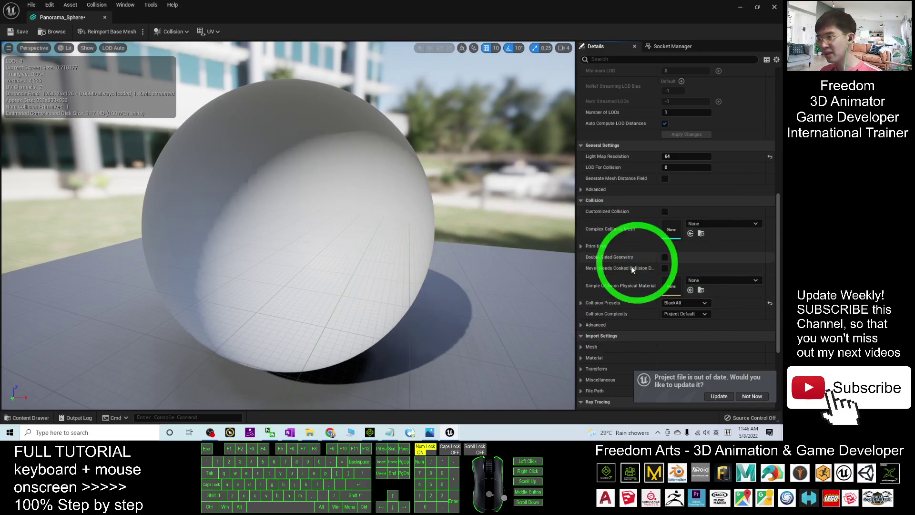
left_click(666, 303)
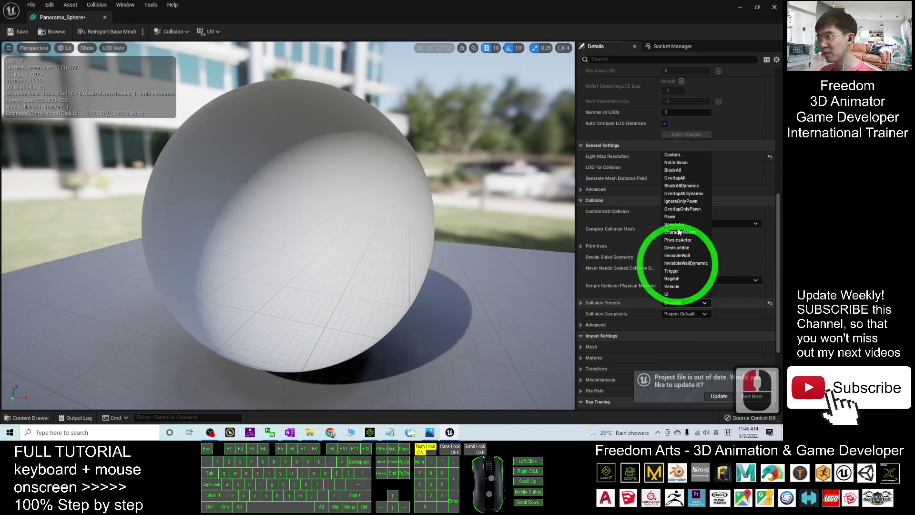
left_click(675, 163)
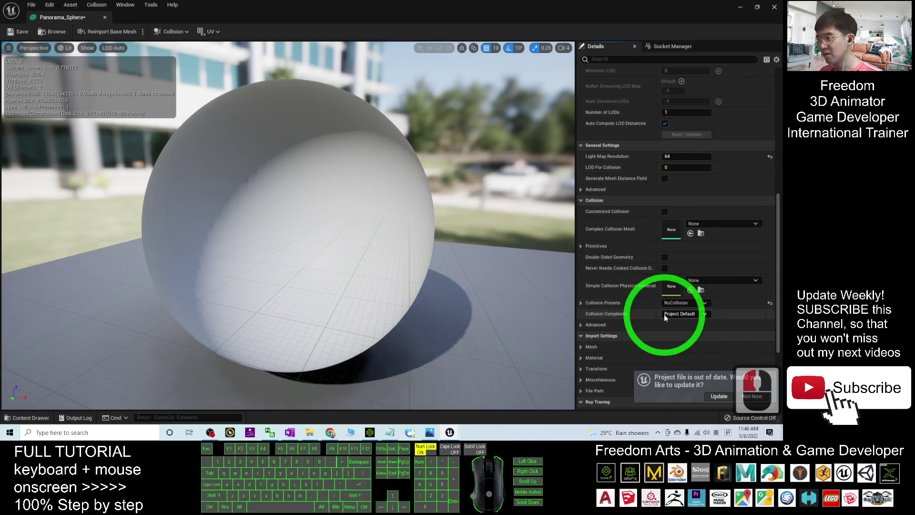
left_click(676, 304)
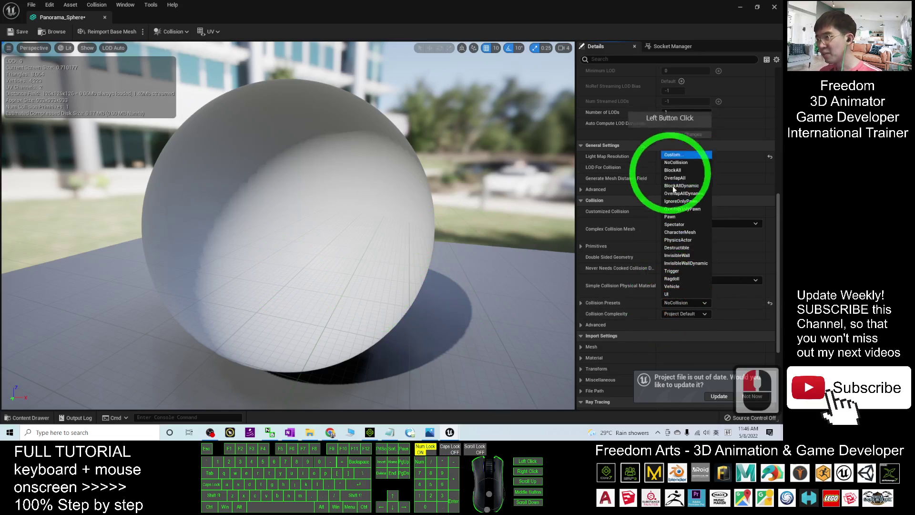
left_click(668, 309)
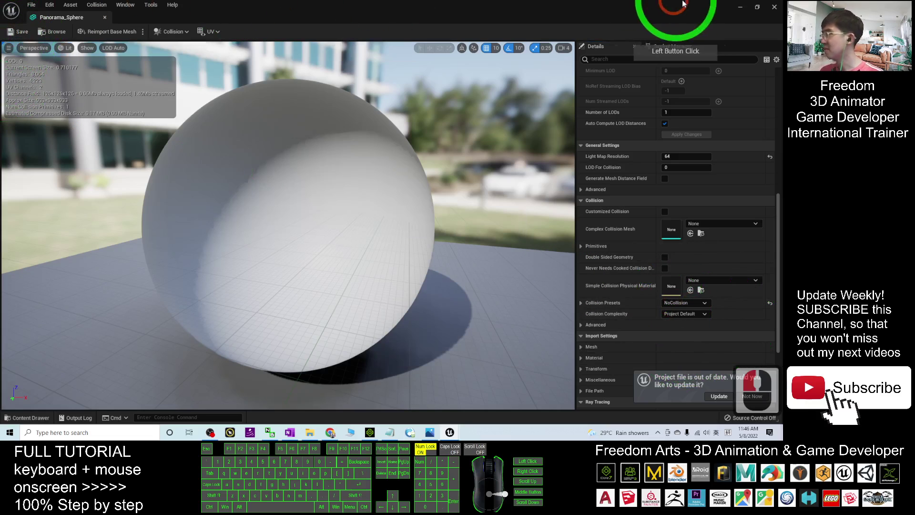
left_click(774, 6)
left_click(406, 247)
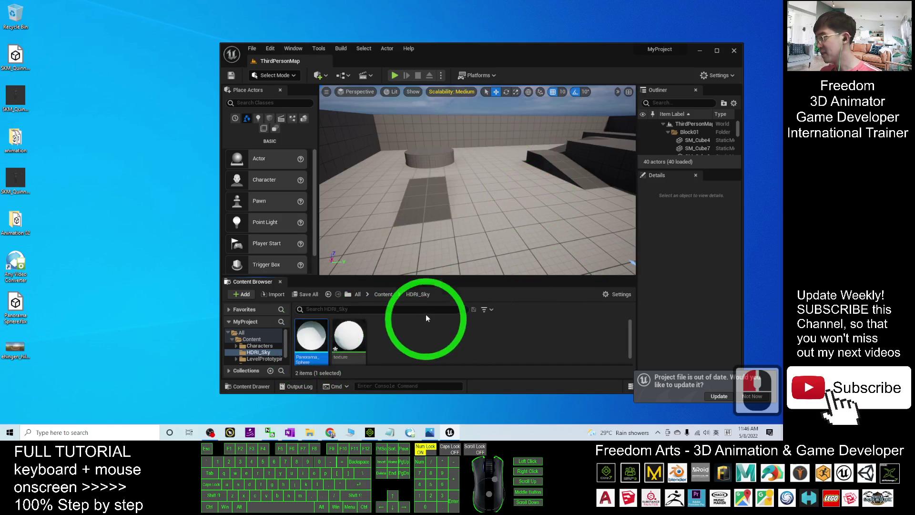
Step: Drag the Panorama_Sphere mesh into the ThirdPersonMap viewport
mouse_move(313, 343)
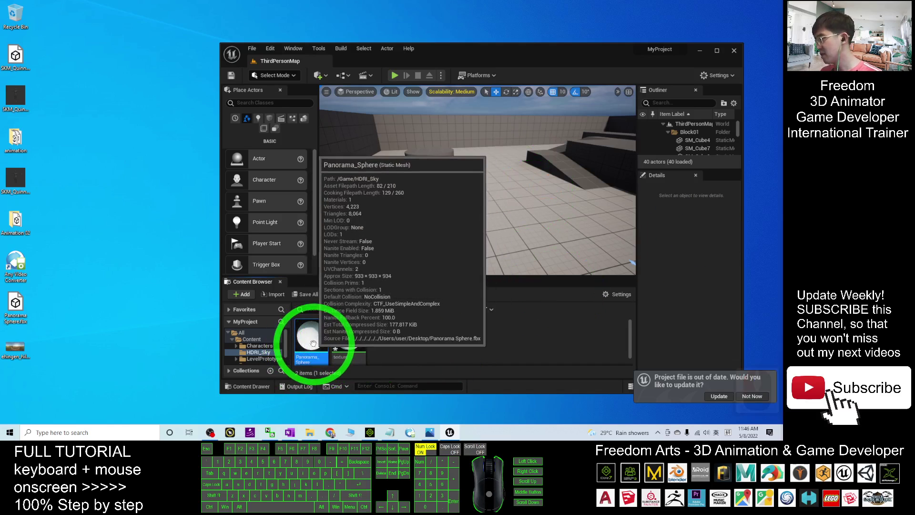
left_click_drag(313, 343, 471, 204)
scroll(505, 206, "down", 5)
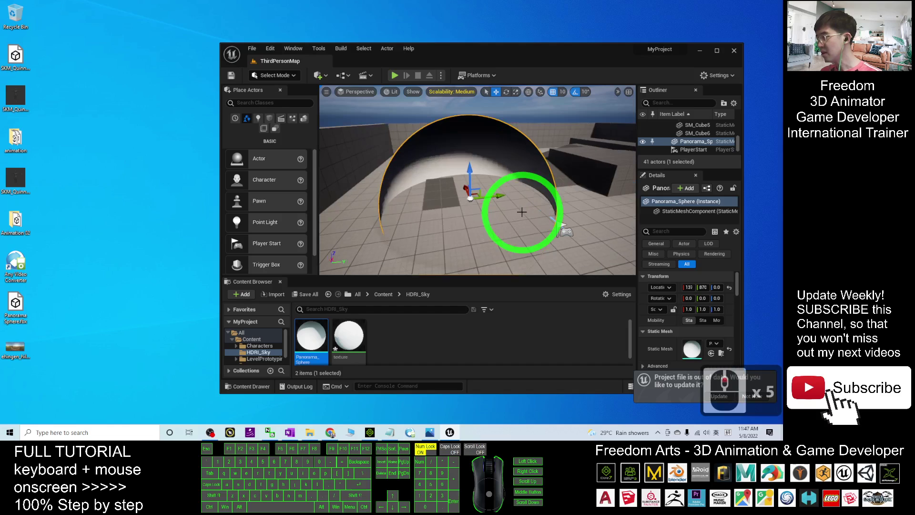
scroll(521, 212, "down", 3)
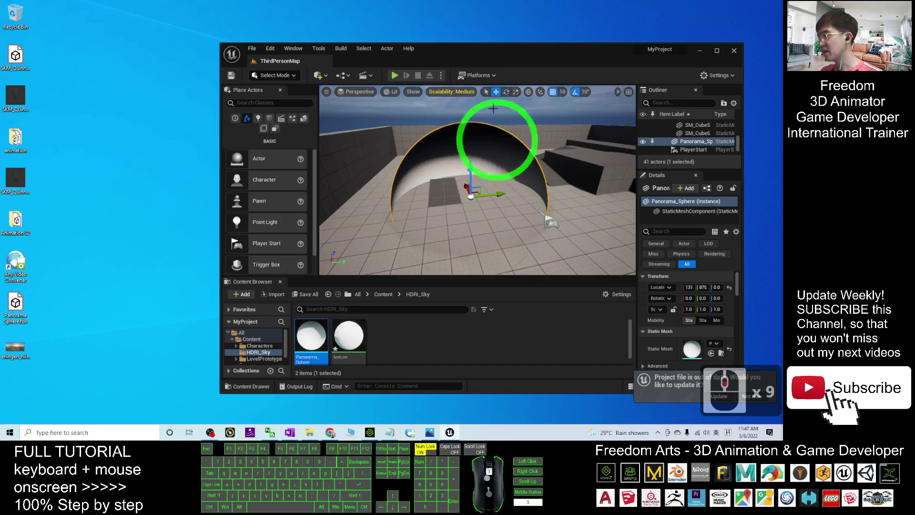
scroll(493, 108, "down", 2)
Step: Play-test the level, running the character around with WASD, then stop with Escape
left_click(394, 76)
left_click(474, 153)
key("w")
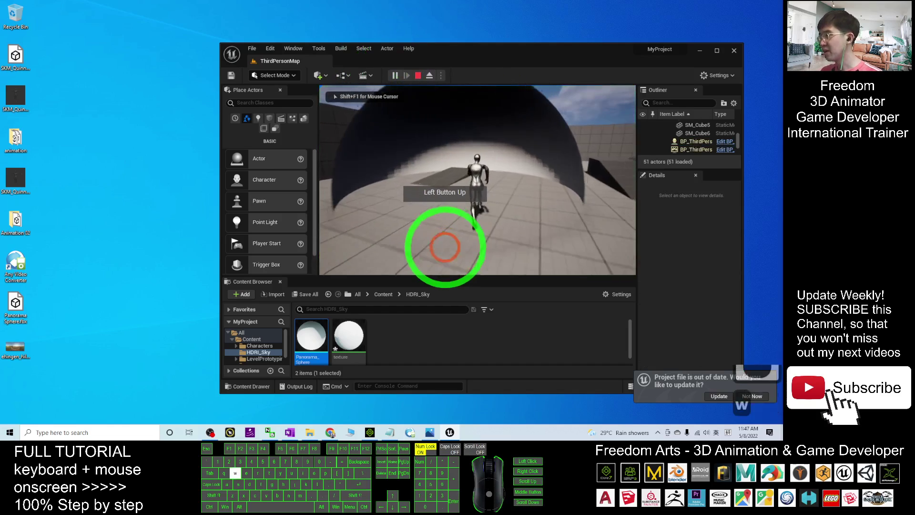
key("a")
key("d")
key("s")
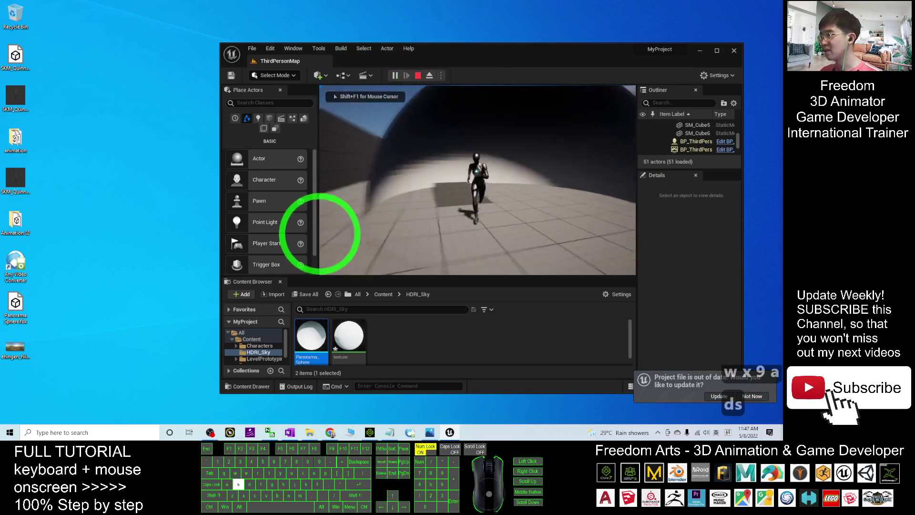
key("d")
key("s")
key("d")
key("a")
key("Escape")
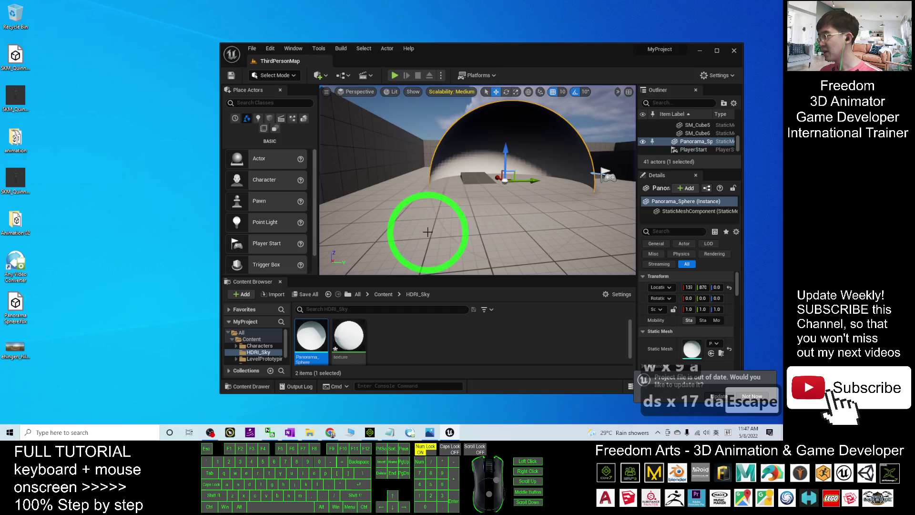
Step: Maximize the editor and reopen the Place Actors panel on the Lights category
left_click(280, 92)
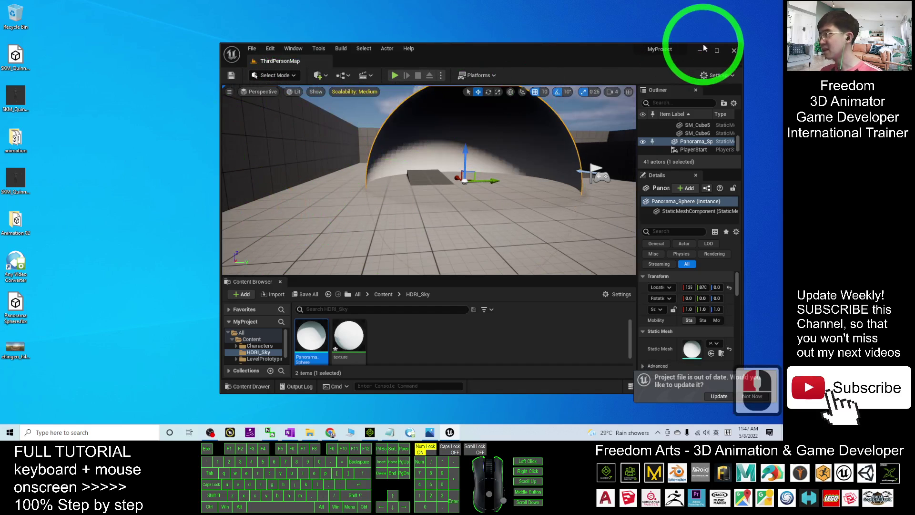
left_click(718, 51)
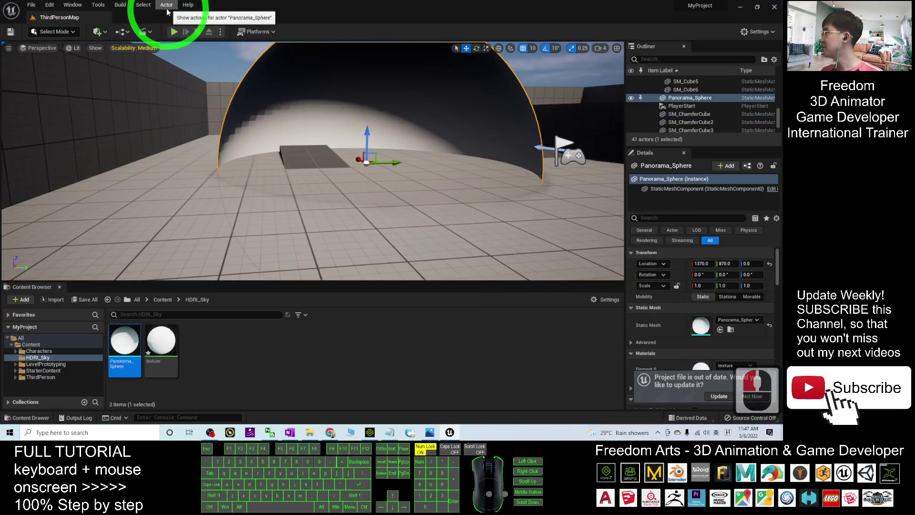
left_click(76, 4)
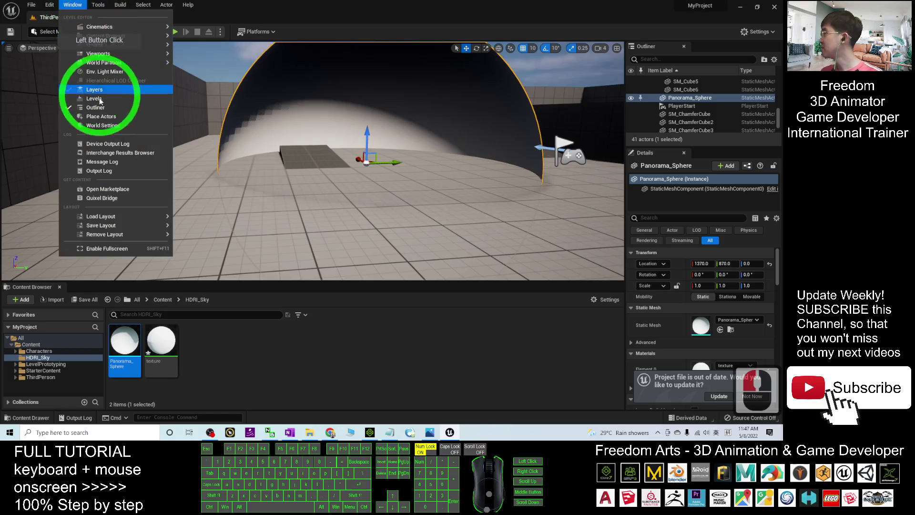
left_click(99, 117)
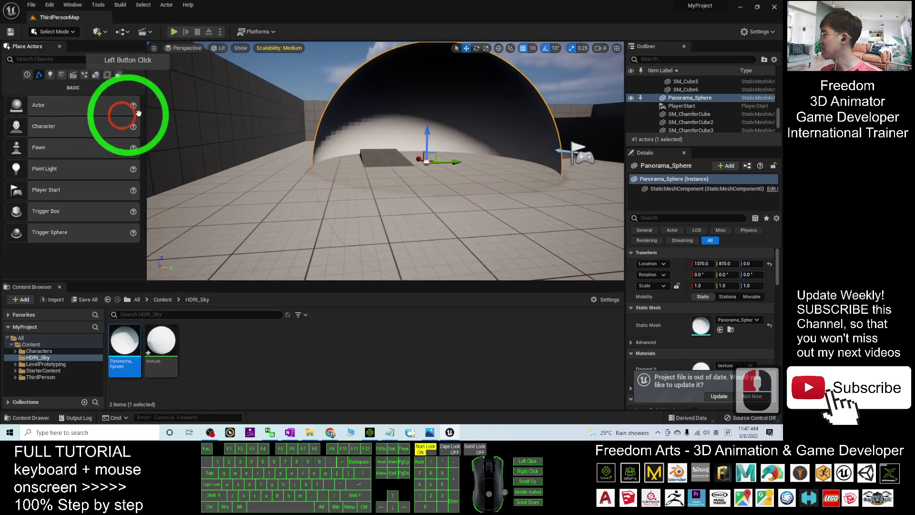
left_click(50, 76)
left_click(50, 76)
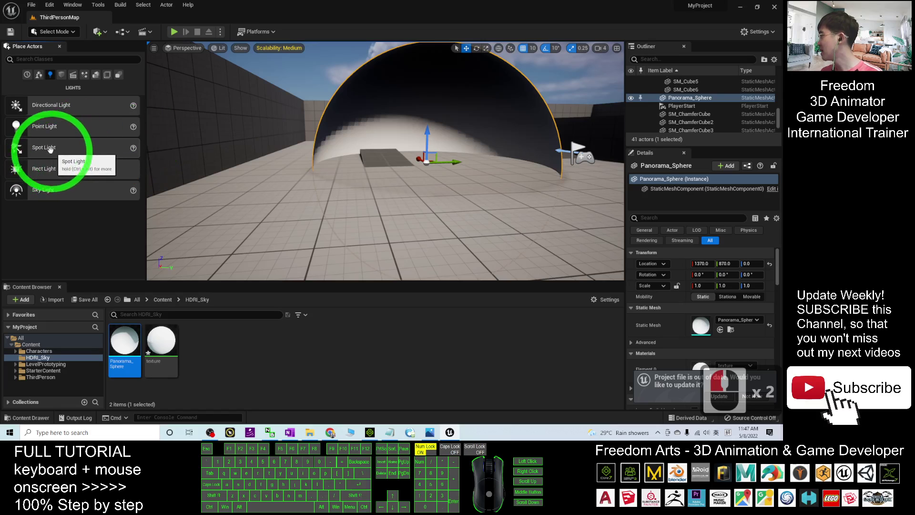
Step: Place a Point Light inside the dome and set its Intensity to 10 cd
left_click_drag(32, 126, 427, 164)
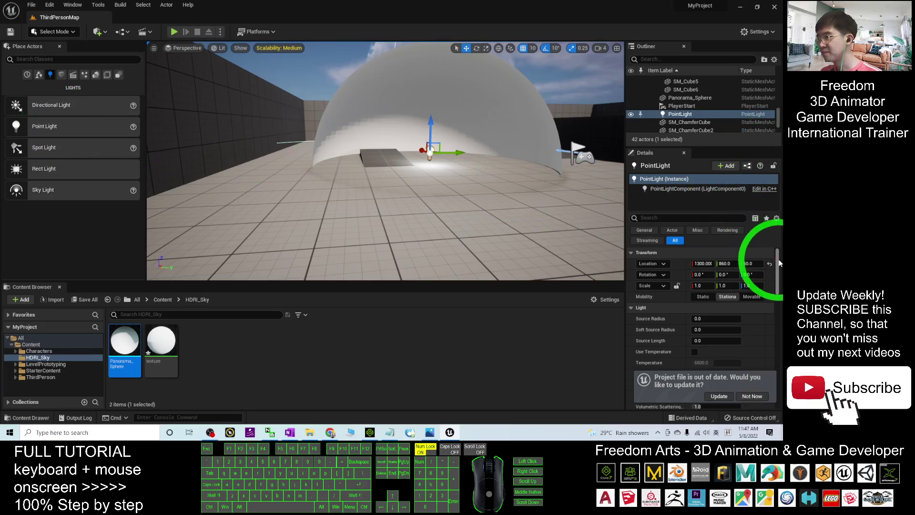
left_click_drag(780, 263, 780, 285)
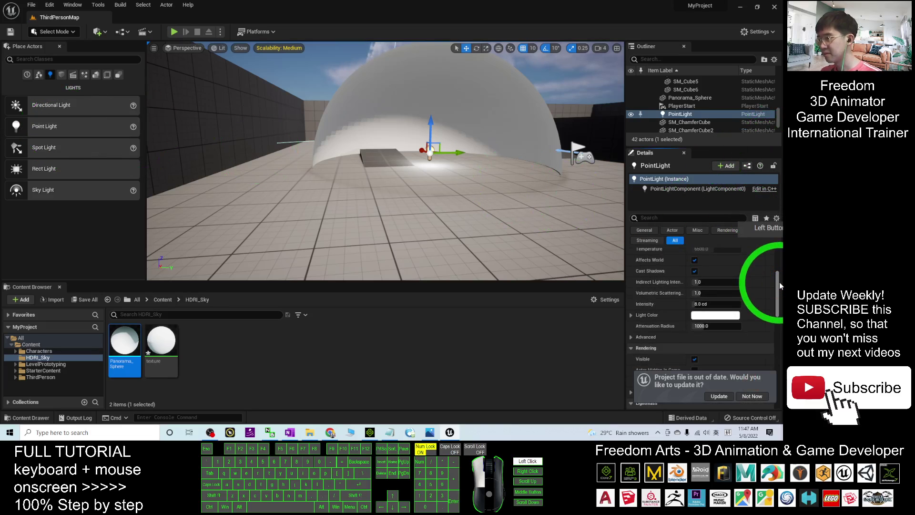
left_click(698, 304)
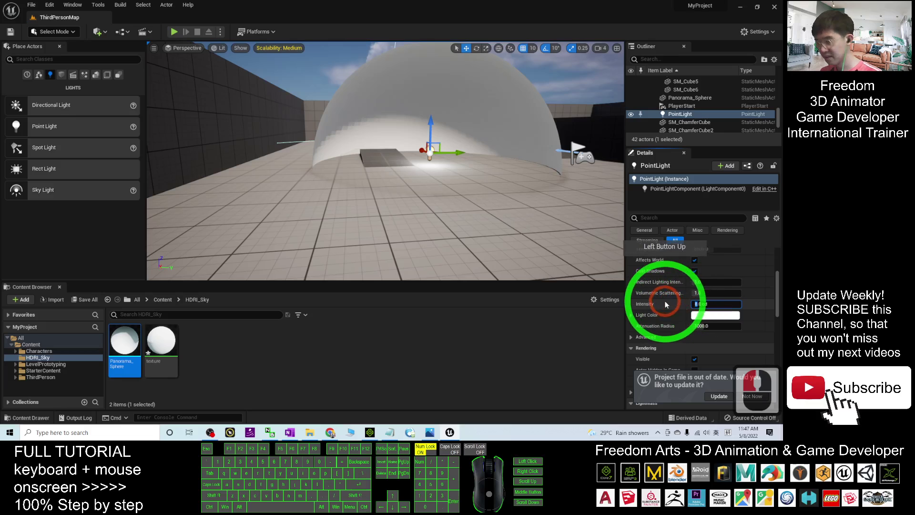
type("10")
key("Return")
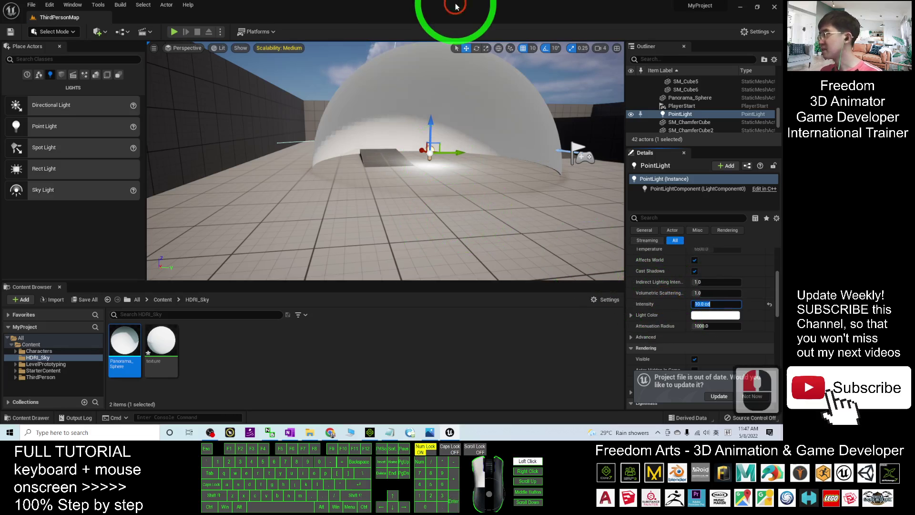
Step: Minimize Unreal and open the J&E Gray Park HDRI page on Poly Haven
double_click(789, 13)
left_click(740, 11)
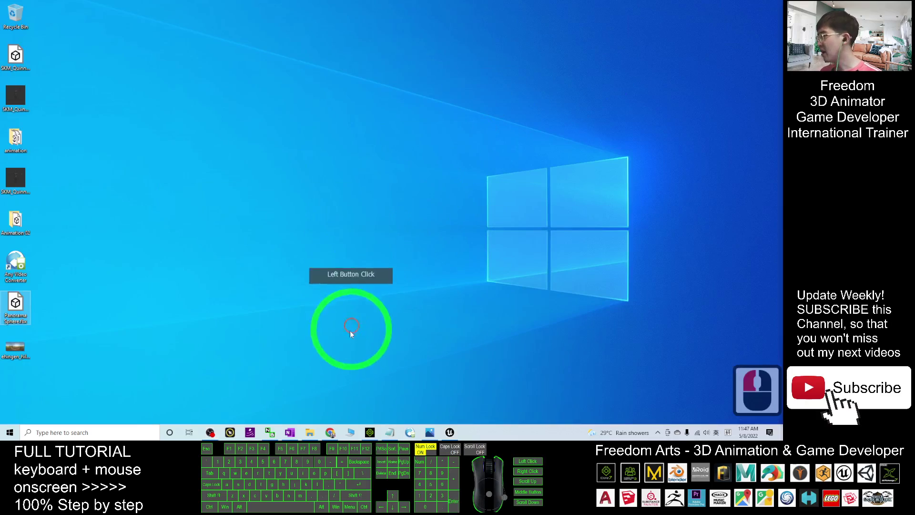
left_click(330, 432)
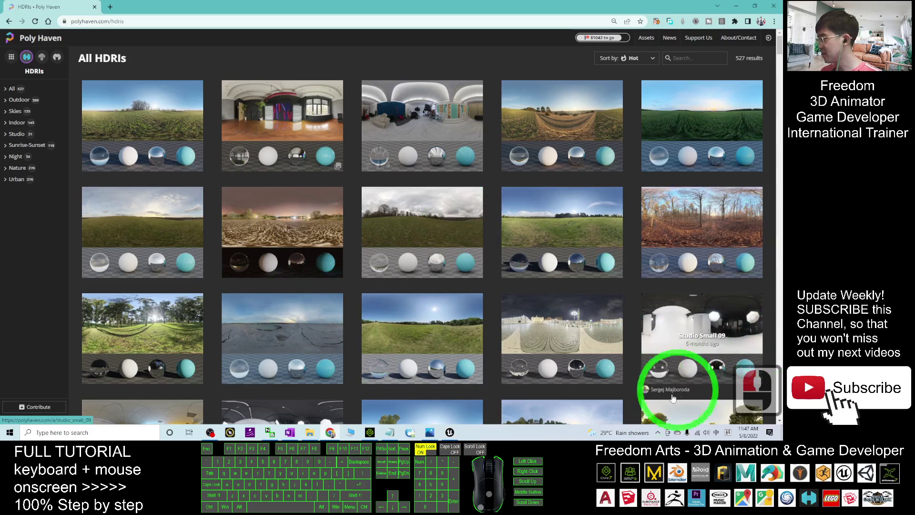
left_click(572, 228)
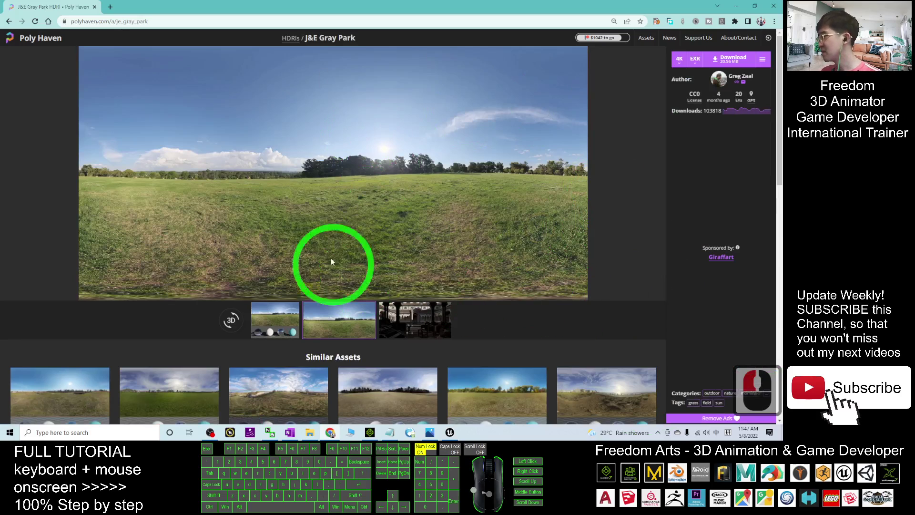
Step: Browse the file format choices and open the extra download options beside Download
right_click(351, 183)
left_click(705, 138)
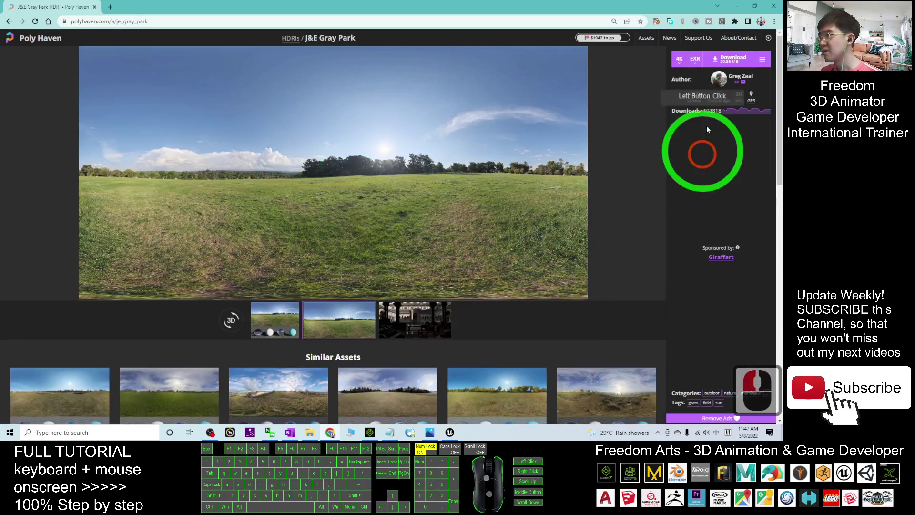
left_click(694, 61)
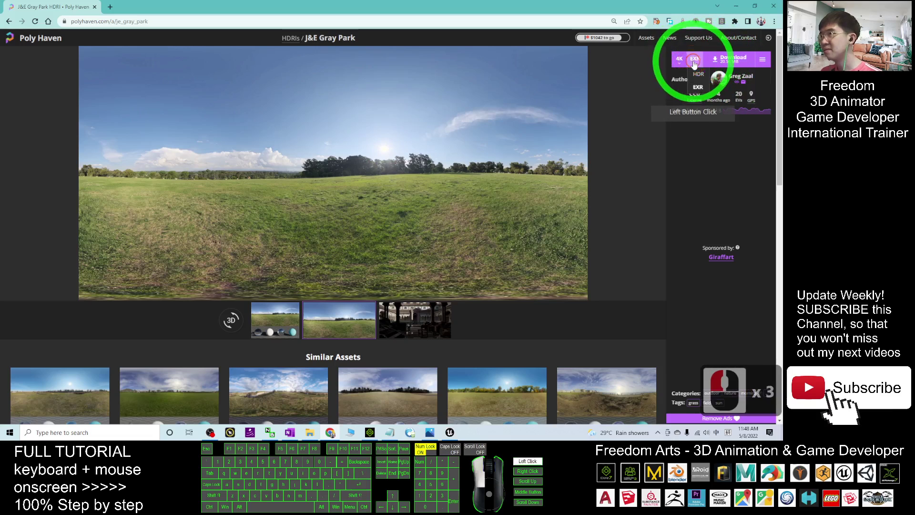
left_click(768, 64)
left_click(764, 62)
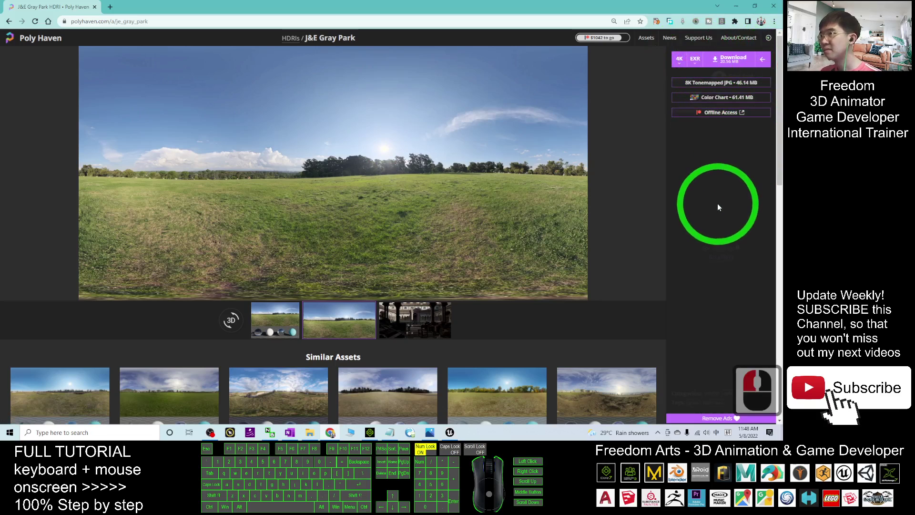
Step: Open the 8K Tonemapped JPG in a new tab and restore Chrome to a smaller window
left_click(708, 85)
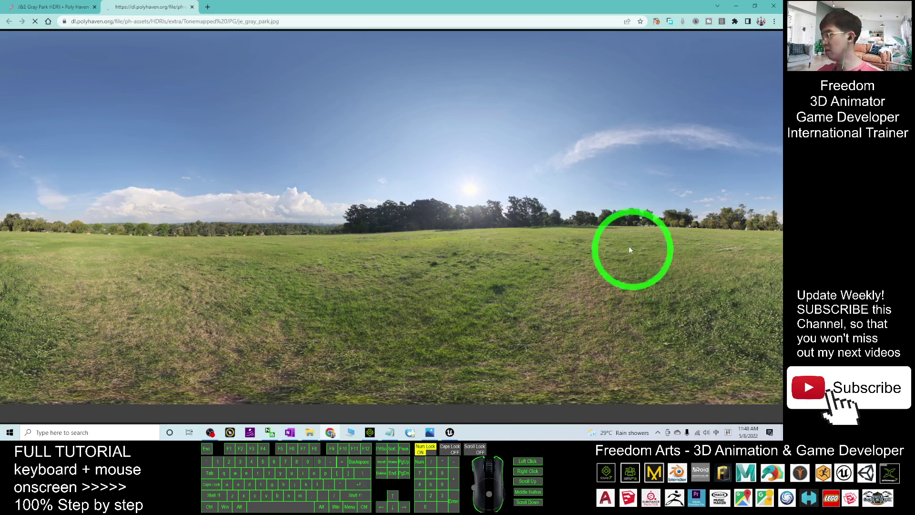
scroll(555, 350, "down", 4)
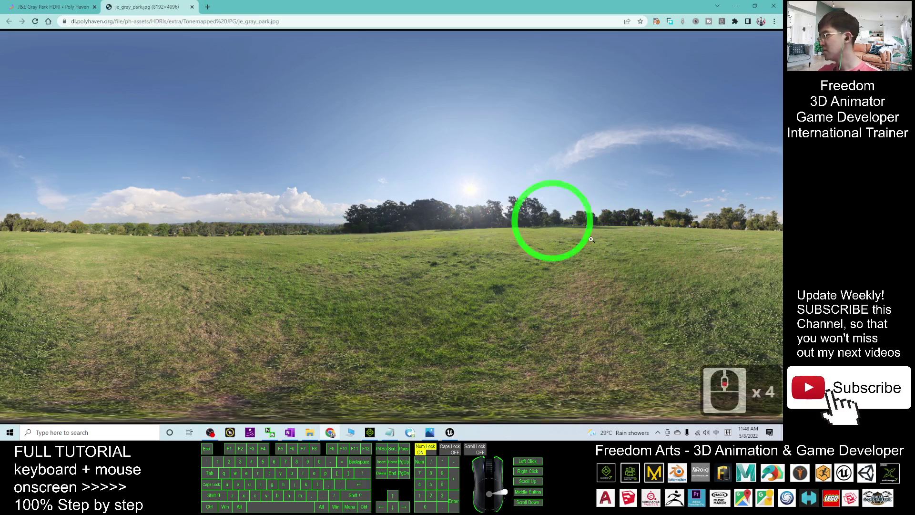
left_click_drag(592, 4, 490, 24)
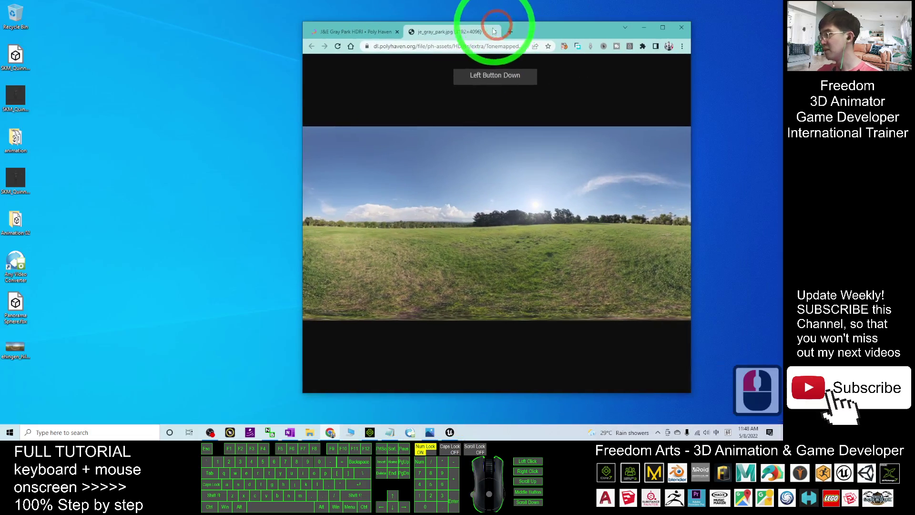
Step: Save je_gray_park.jpg to the Desktop and confirm the finished download
right_click(431, 205)
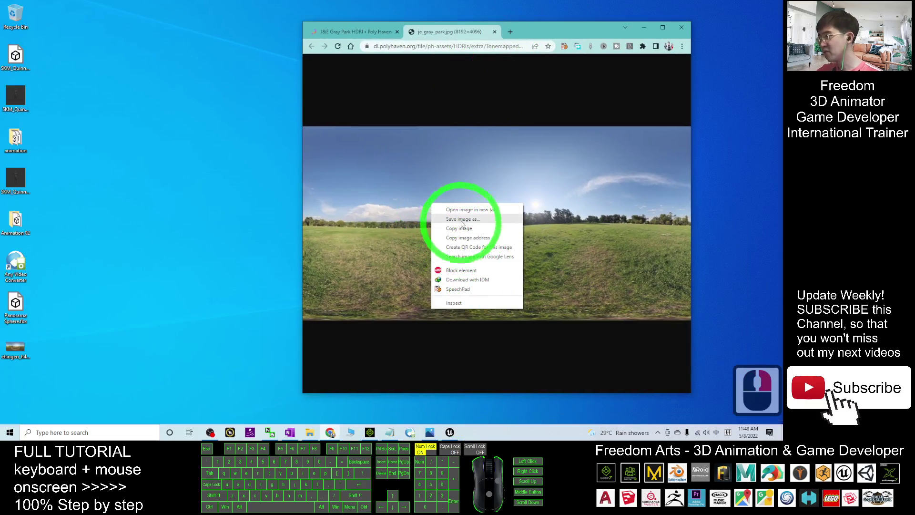
left_click(461, 221)
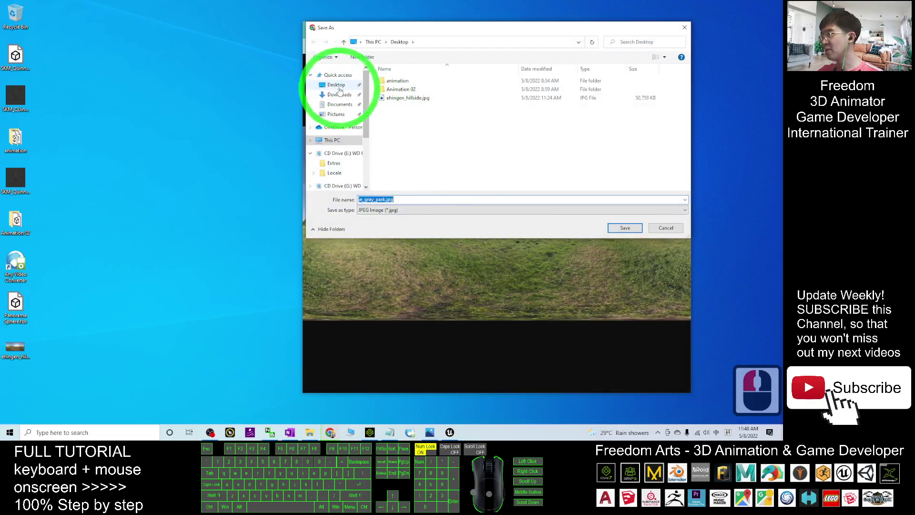
left_click(337, 87)
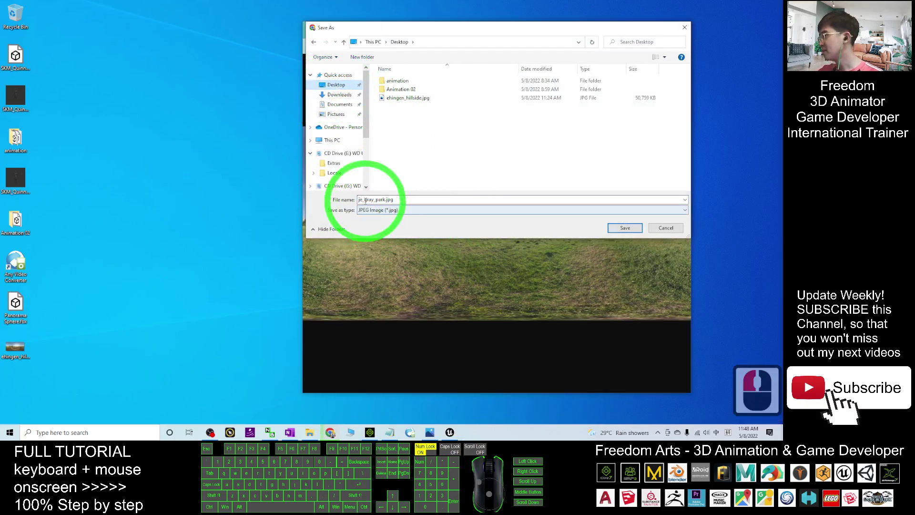
left_click(625, 228)
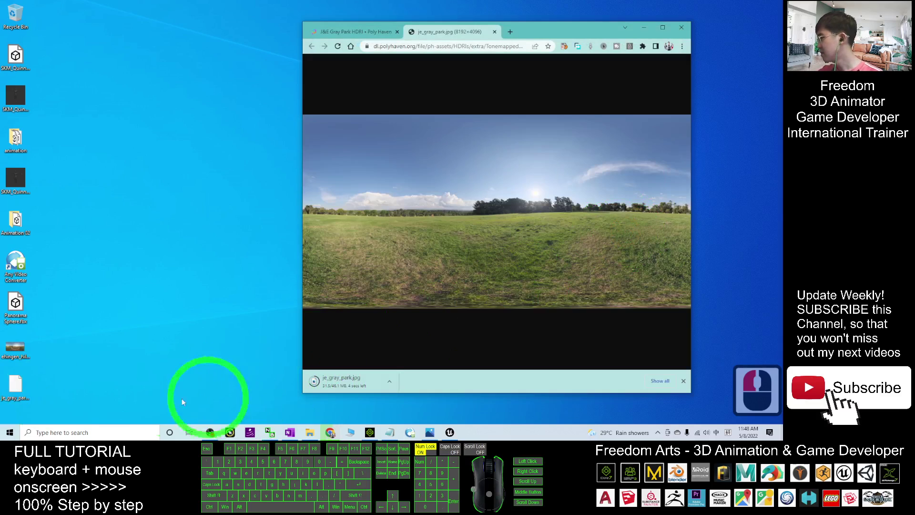
left_click(16, 390)
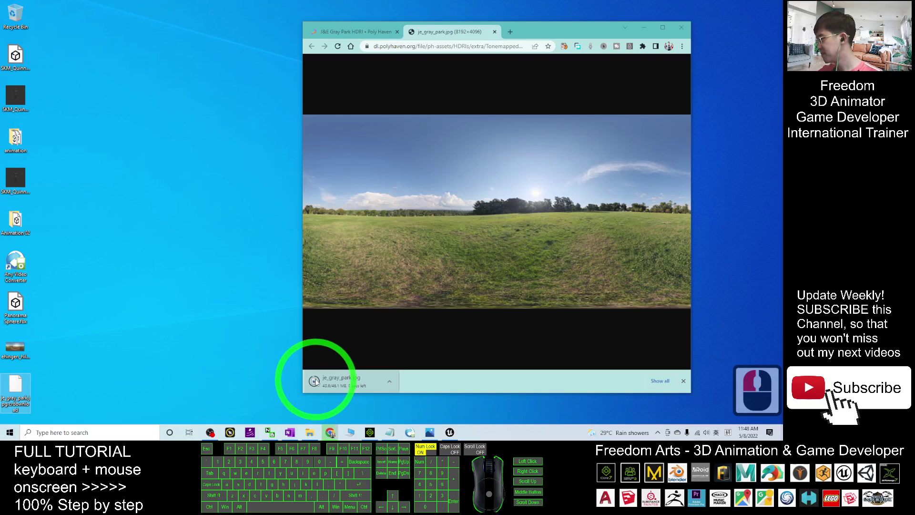
left_click(16, 385)
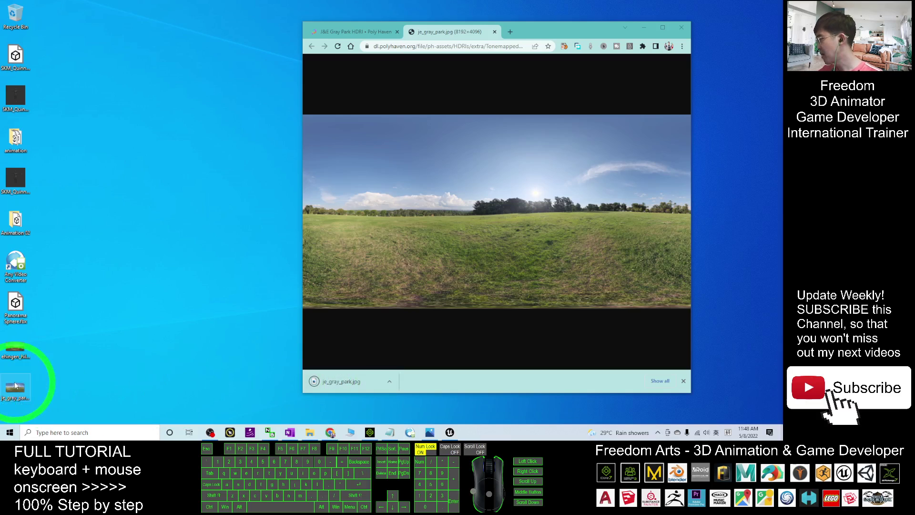
Step: Import je_gray_park.jpg from the desktop into the HDRI_Sky folder
left_click(652, 28)
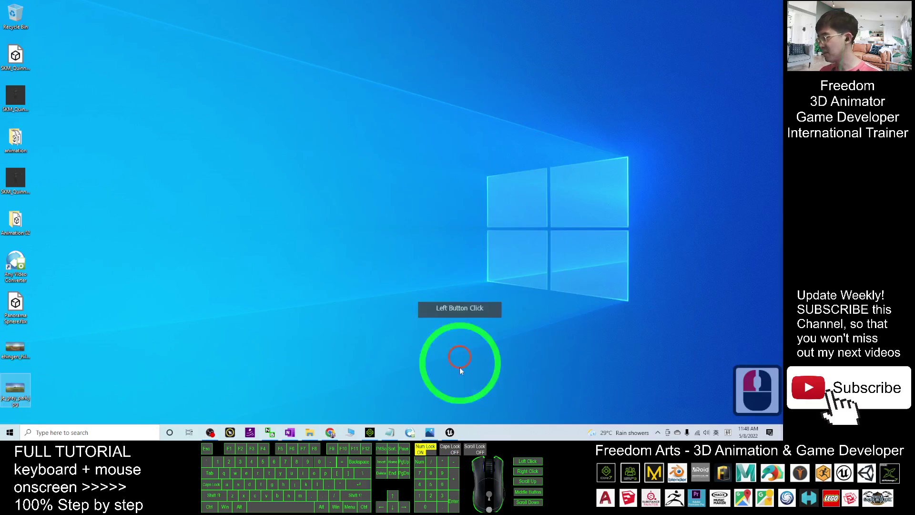
left_click(449, 432)
left_click_drag(423, 6, 426, 48)
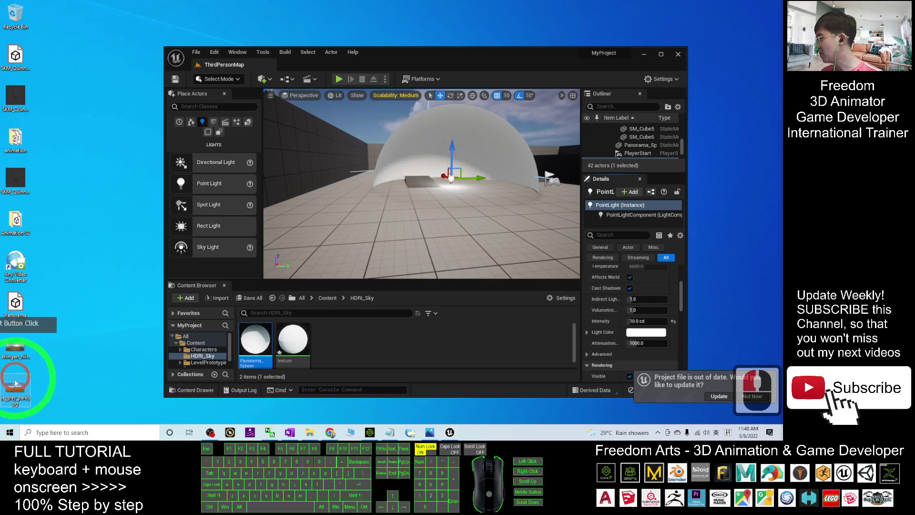
left_click_drag(15, 393, 363, 344)
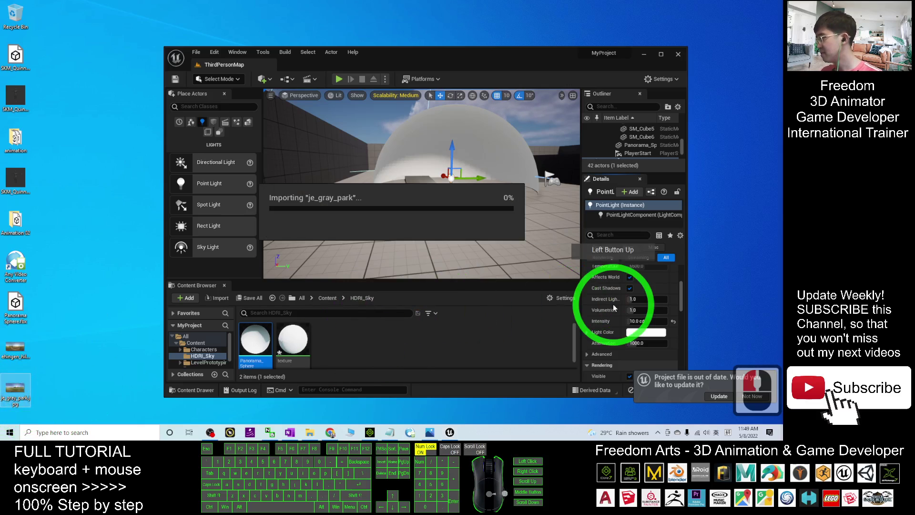
Step: Maximize the editor and drag the je_gray_park texture onto the panorama sphere
left_click(661, 55)
left_click(198, 328)
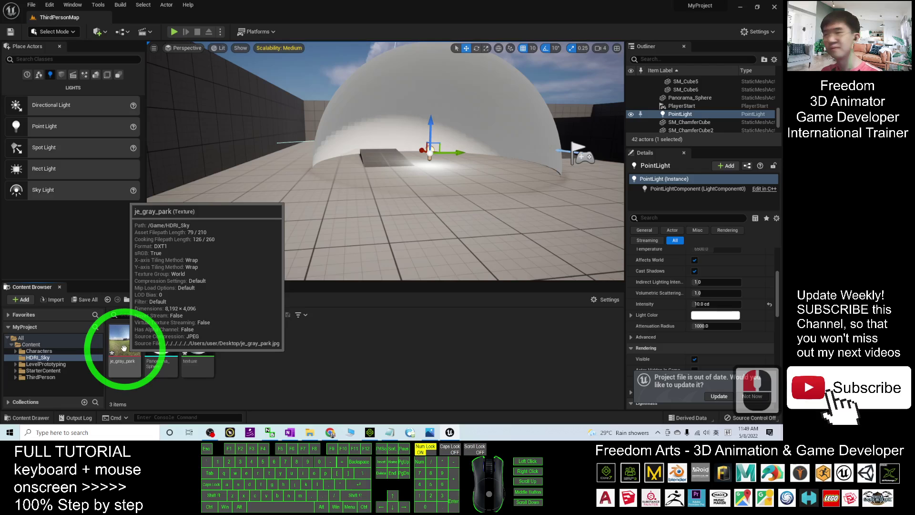
left_click_drag(124, 347, 518, 111)
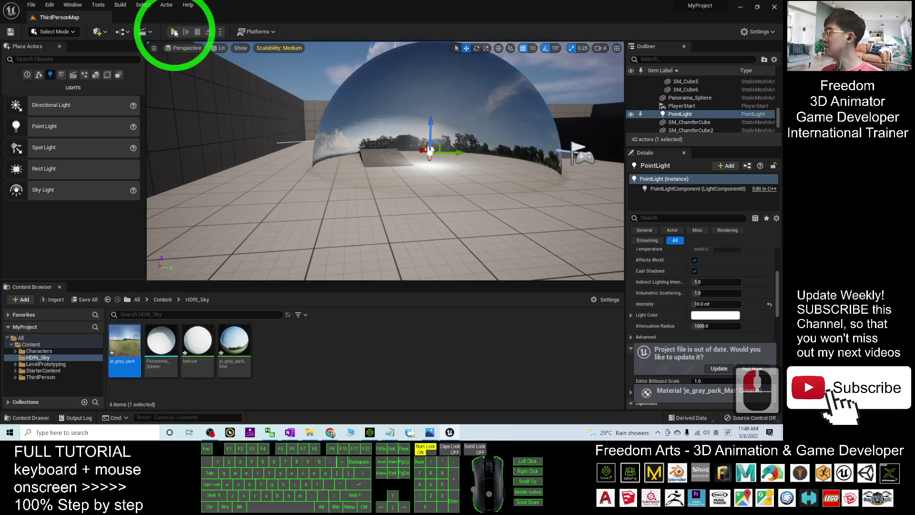
left_click(174, 32)
key("w")
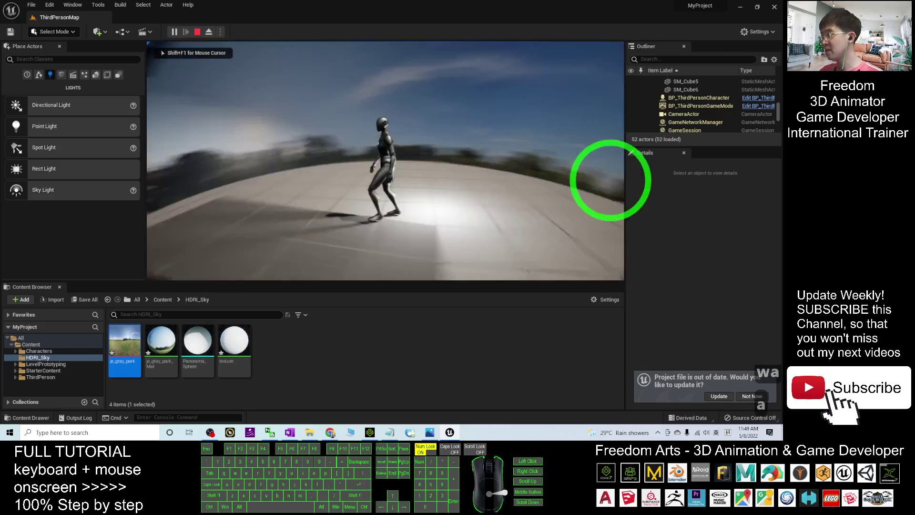
key("s")
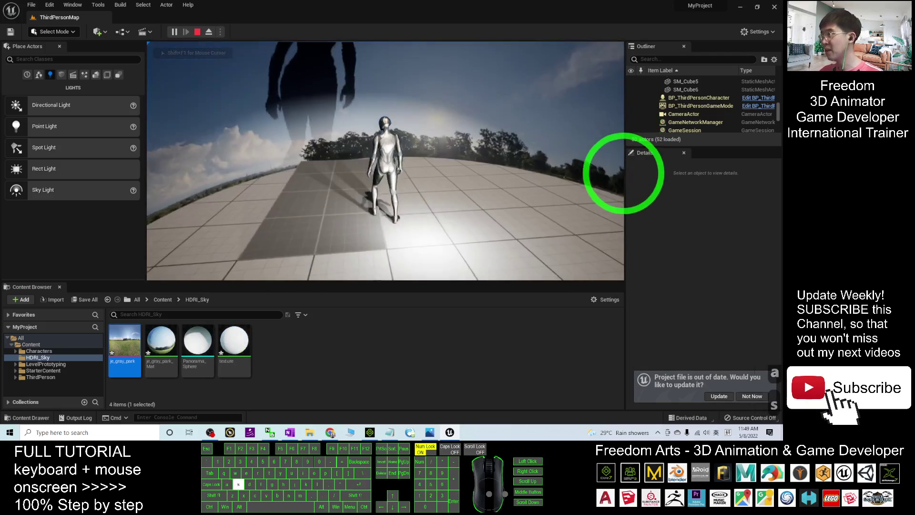
key("d")
key("w")
key("w")
key("d")
key("s")
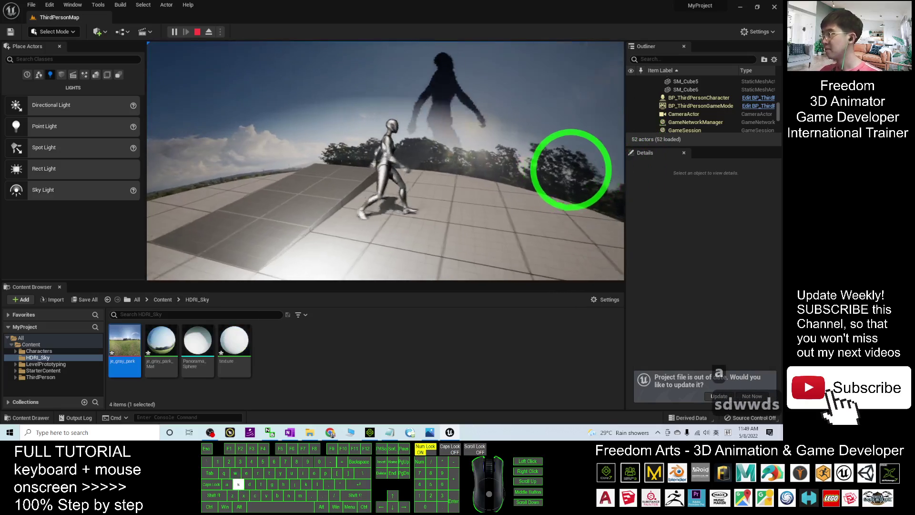
key("a")
key("w")
key("d")
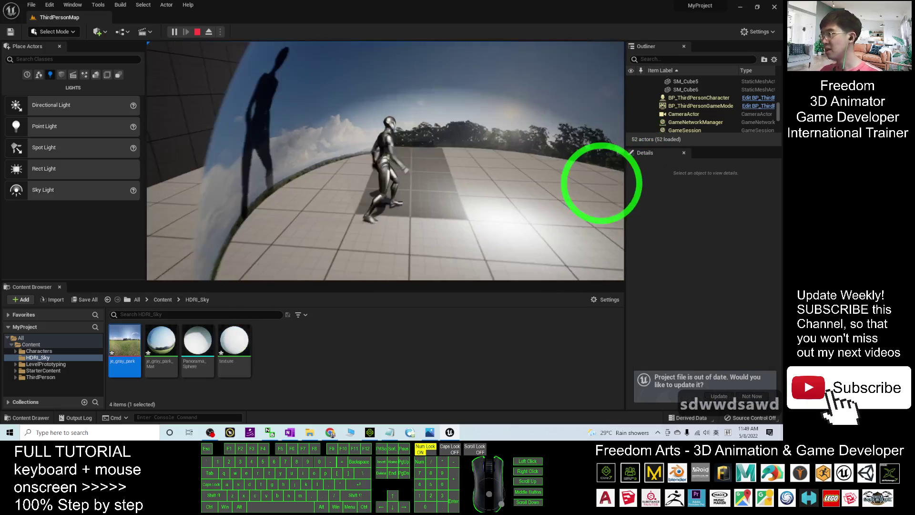
key("s")
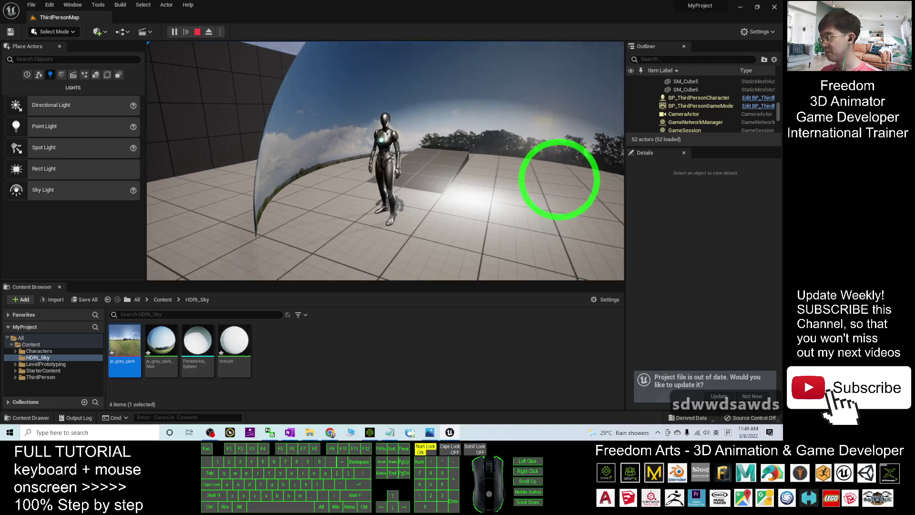
scroll(385, 160, "down", 4)
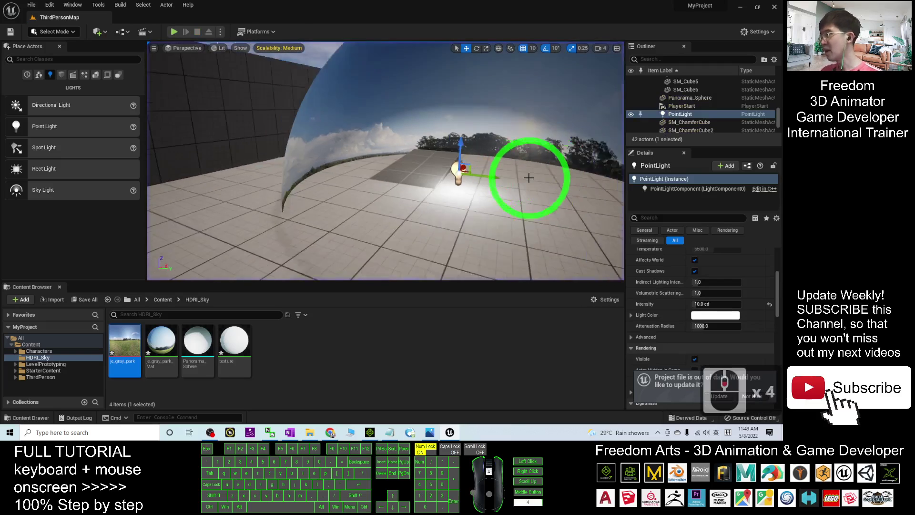
Step: Raise the point light and scale up the Panorama_Sphere dome
scroll(522, 174, "down", 6)
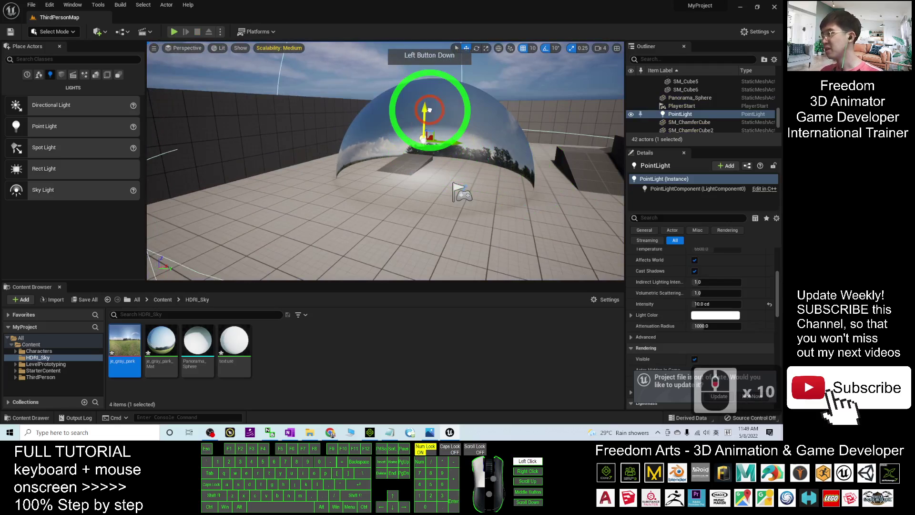
left_click_drag(428, 109, 431, 102)
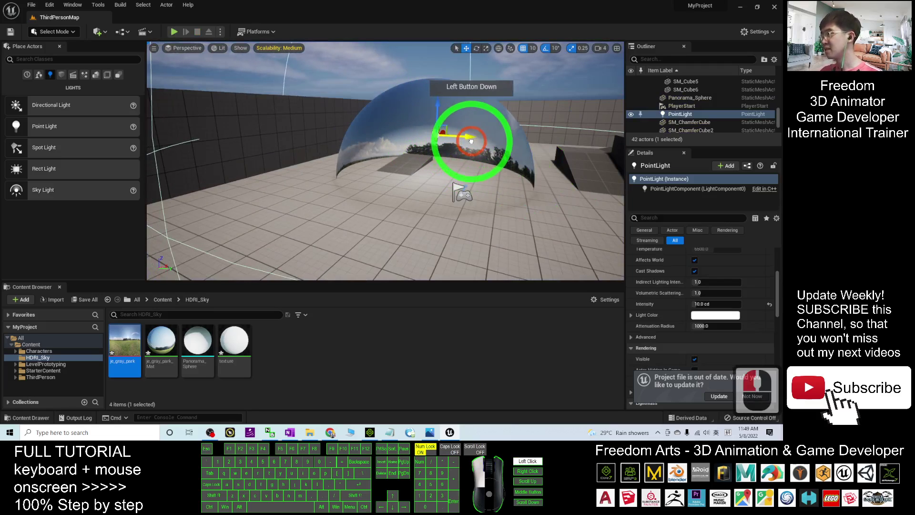
left_click(499, 138)
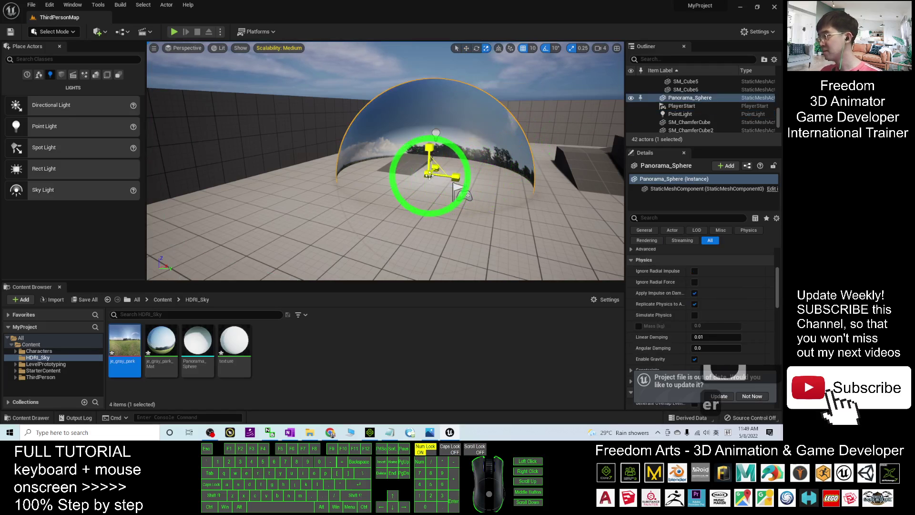
left_click_drag(428, 175, 450, 162)
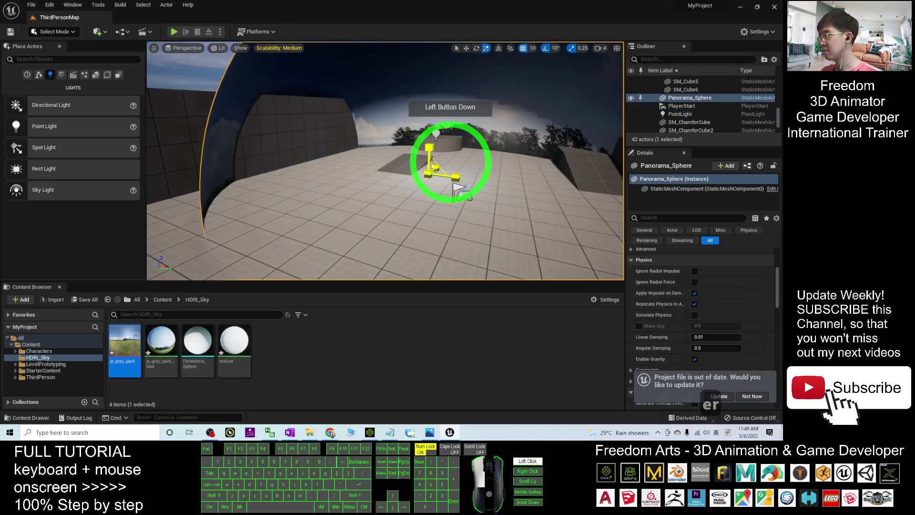
left_click(450, 111)
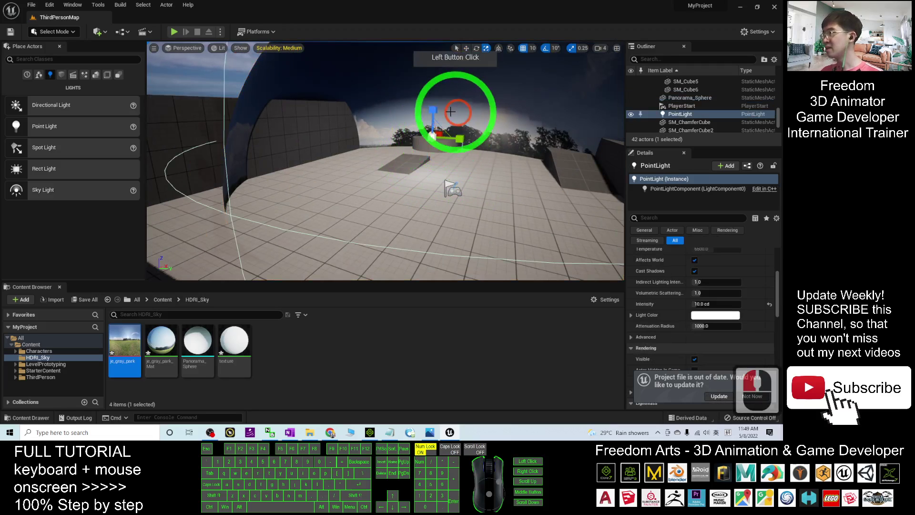
left_click_drag(434, 110, 465, 105)
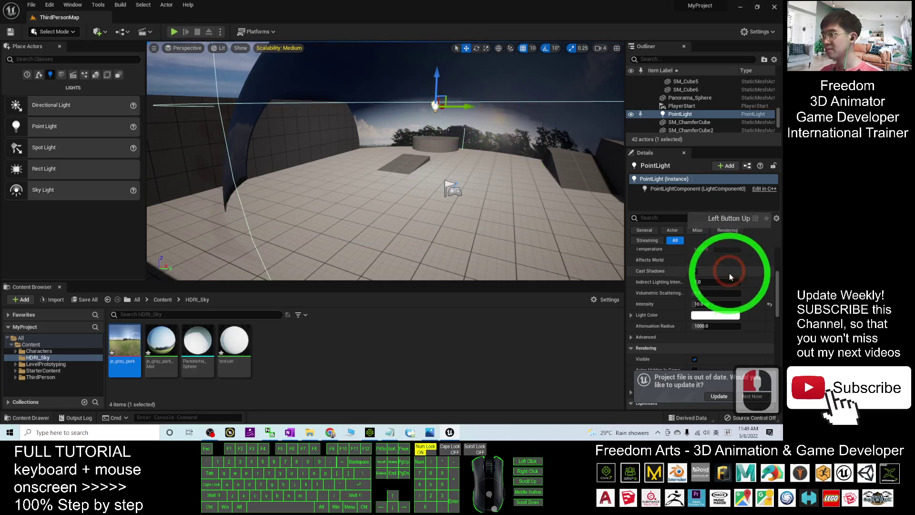
Step: Set the point light's Intensity to 50 cd
left_click(699, 303)
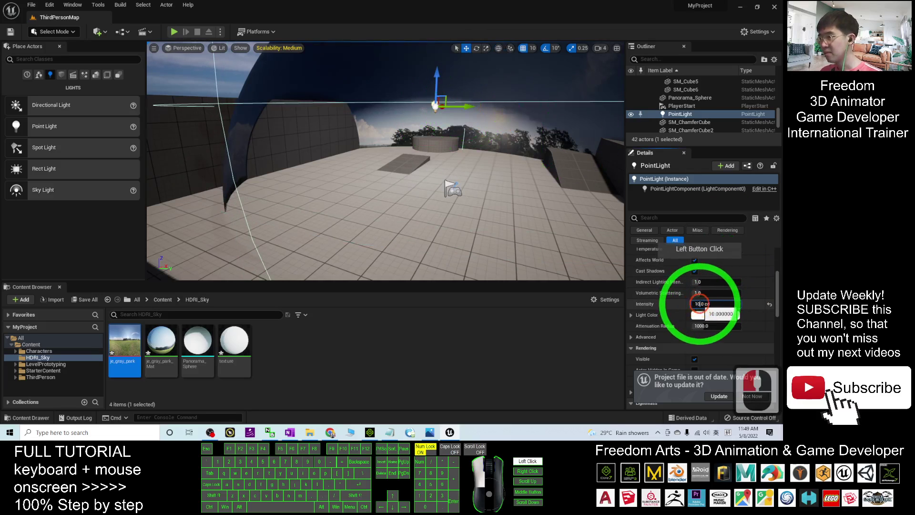
type("50")
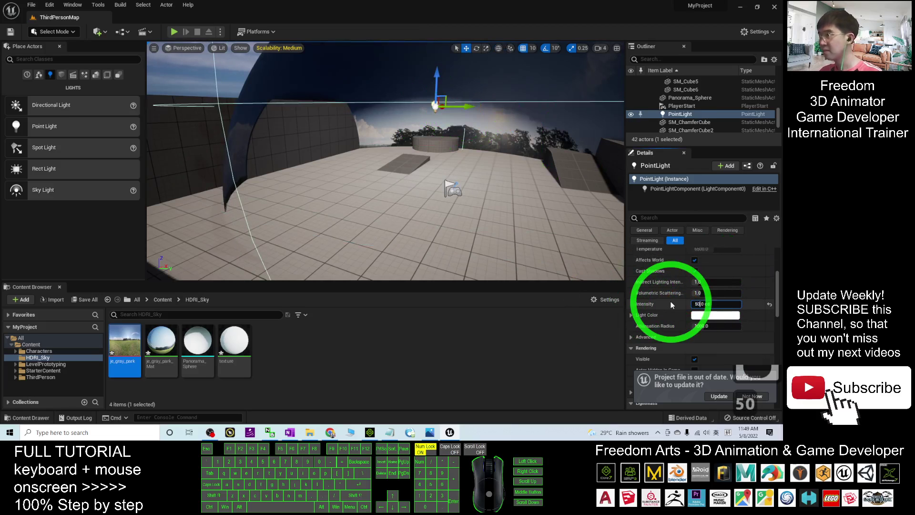
key("Return")
scroll(482, 164, "up", 3)
scroll(620, 230, "down", 3)
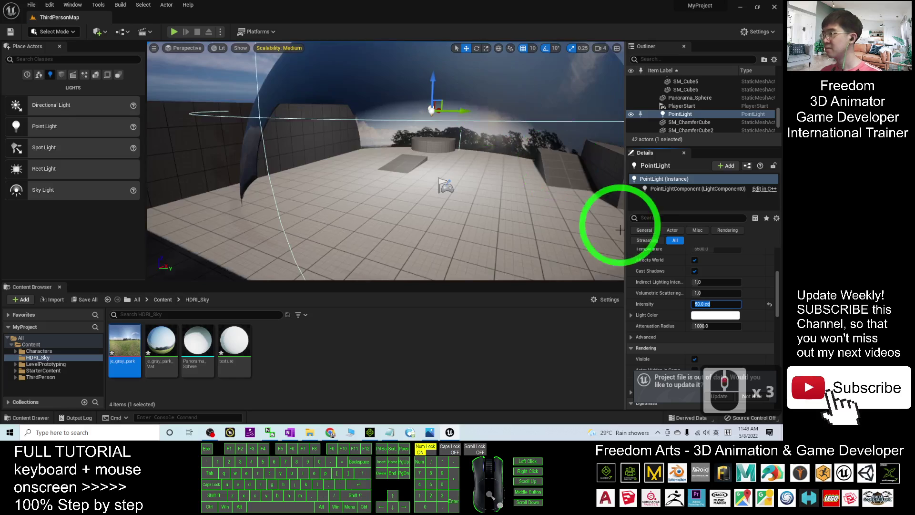
left_click(656, 299)
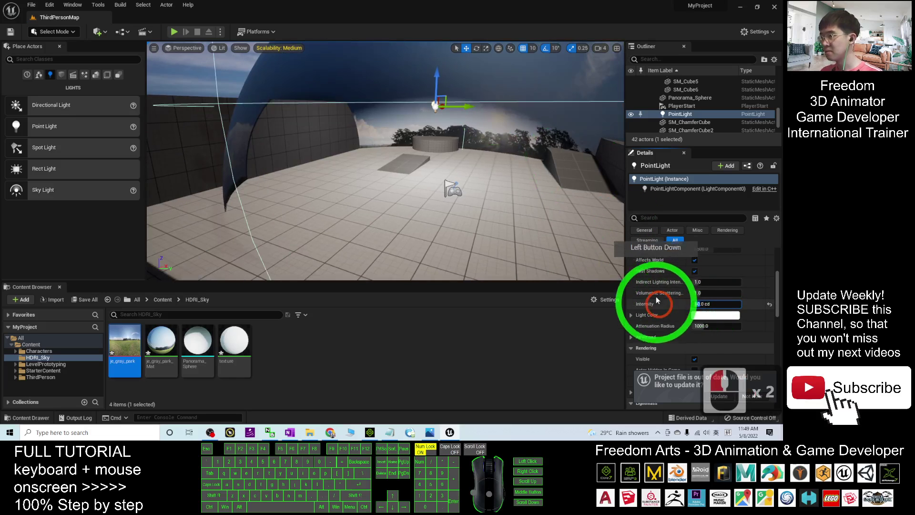
Step: Set the point light's Intensity to 100 cd and nudge its position
type("100")
key("Return")
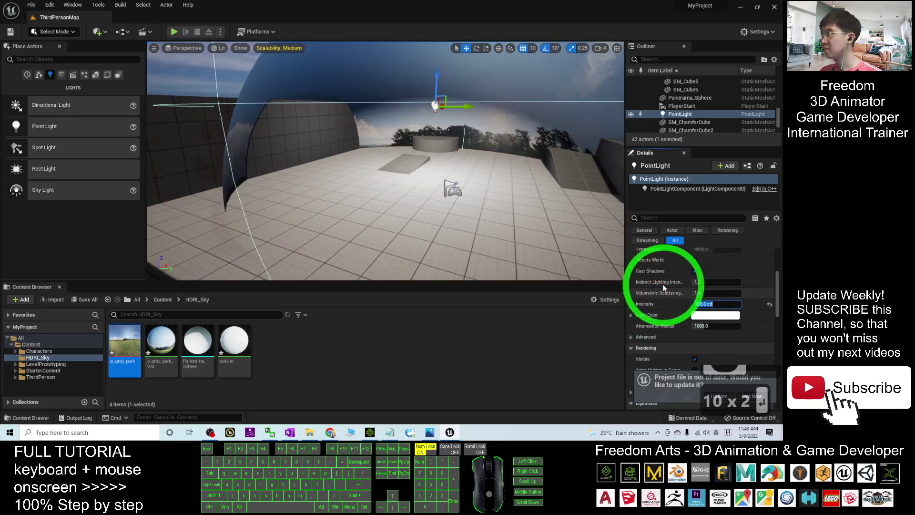
mouse_move(437, 79)
left_mouse_down()
mouse_move(435, 113)
mouse_move(449, 77)
left_mouse_up()
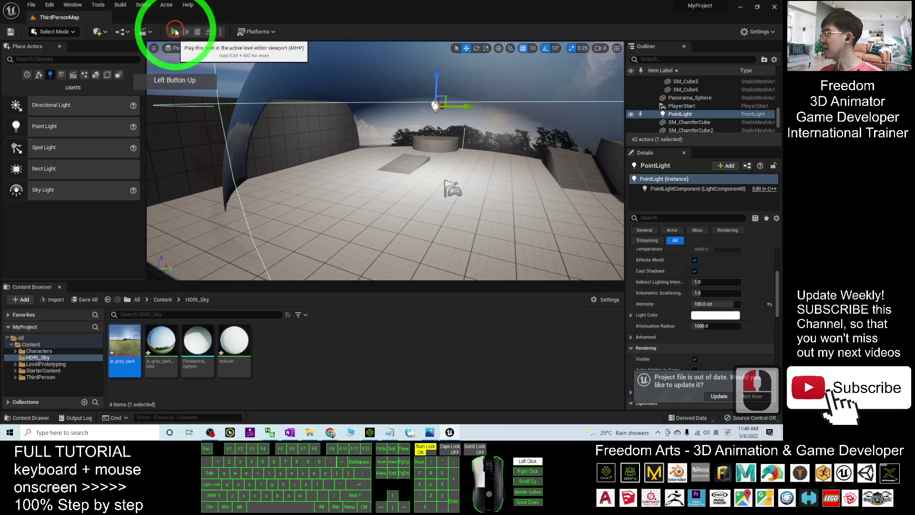
Step: Play-test the level, walking the character around the park, then stop
left_click(175, 31)
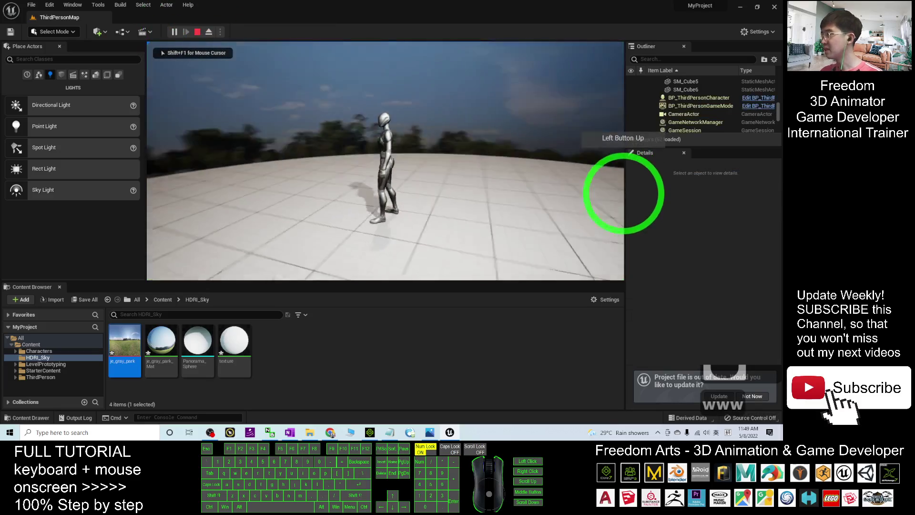
key("s")
key("d")
key("w")
key("a")
key("s")
key("d")
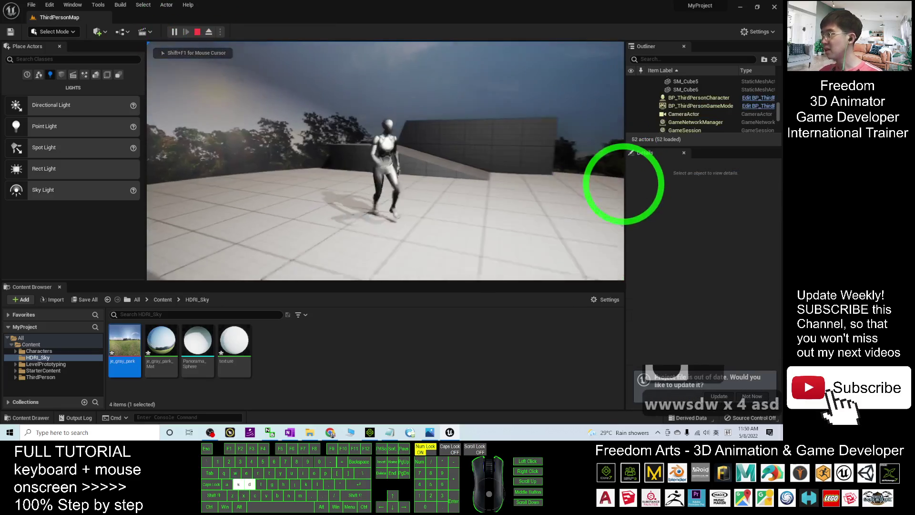
key("Escape")
scroll(447, 191, "down", 14)
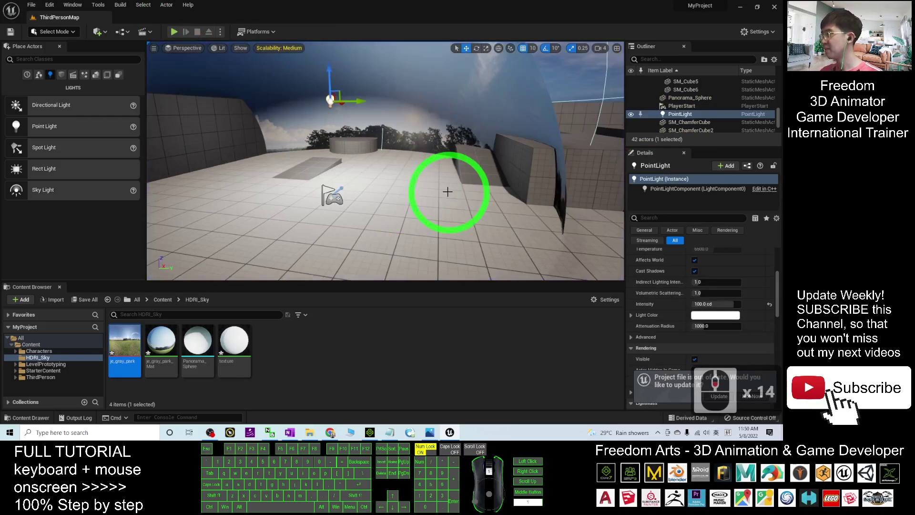
scroll(428, 176, "up", 8)
scroll(400, 163, "down", 9)
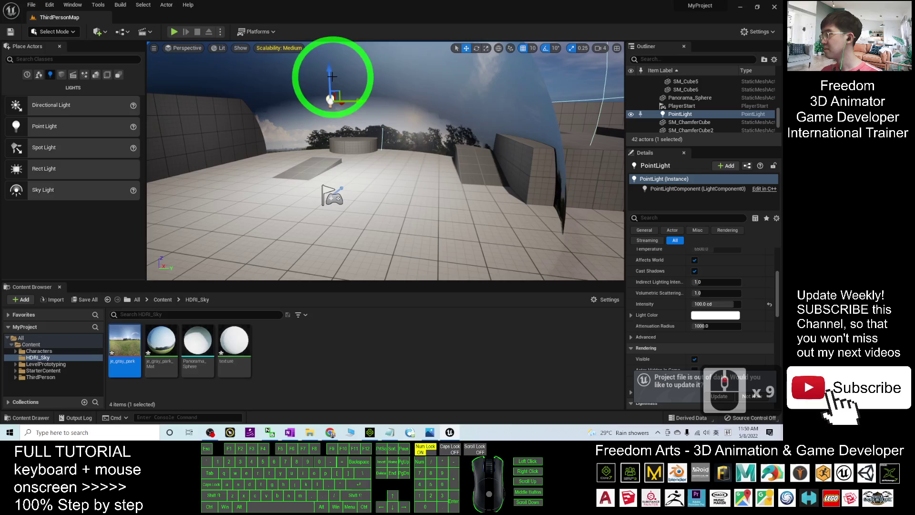
Step: Set the PointLight's Intensity to 999 cd, then lower it to 500 cd
left_click(700, 303)
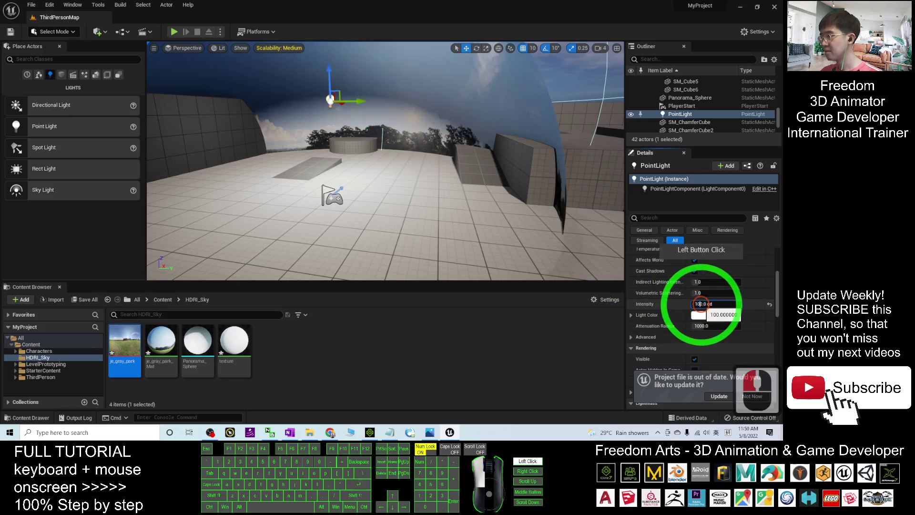
mouse_move(700, 304)
left_mouse_down()
mouse_move(657, 302)
mouse_move(699, 303)
left_mouse_up()
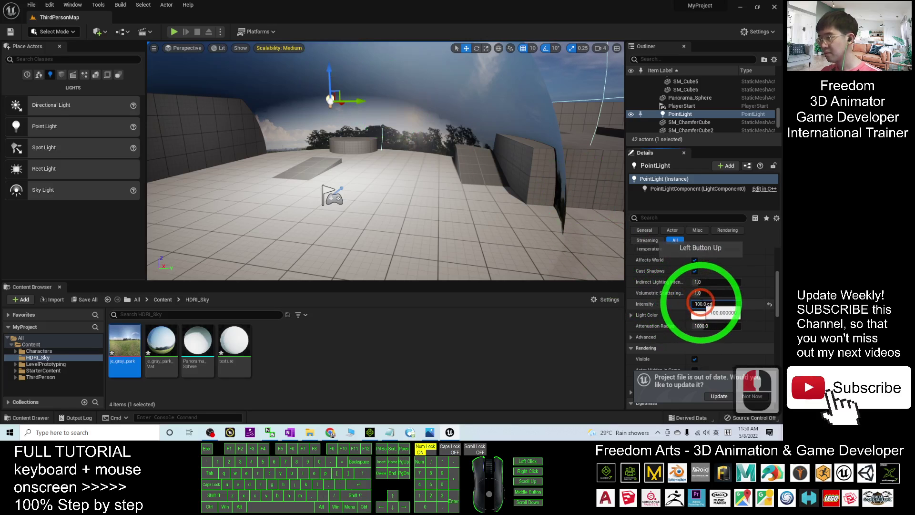
key("Return")
key("Return")
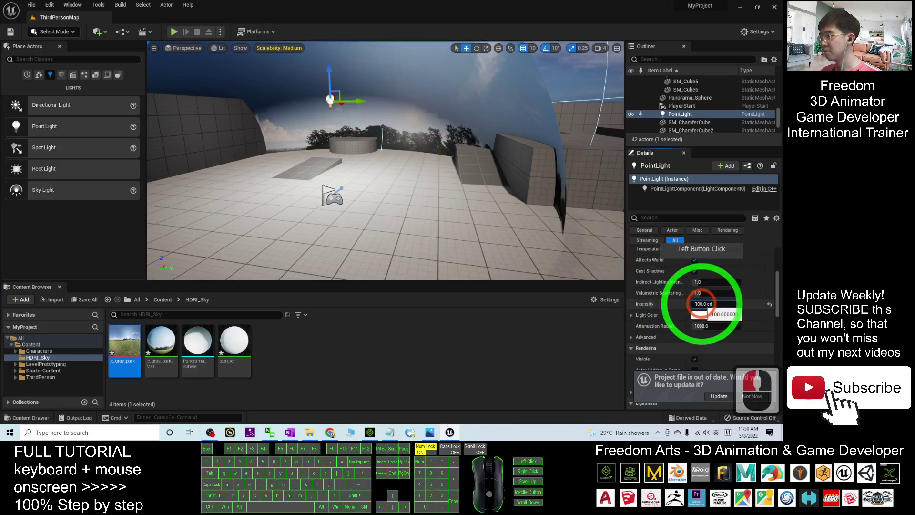
left_click(653, 308)
left_click(647, 303)
type("99")
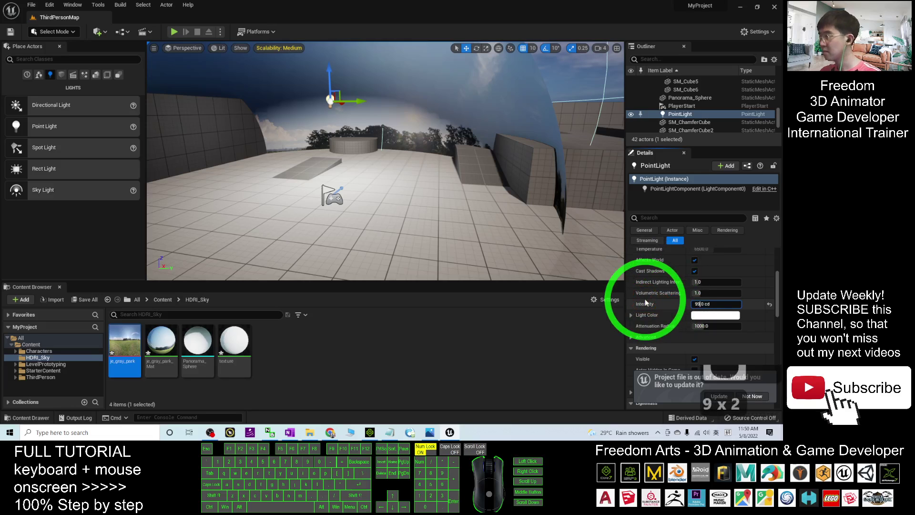
type("9")
key("Return")
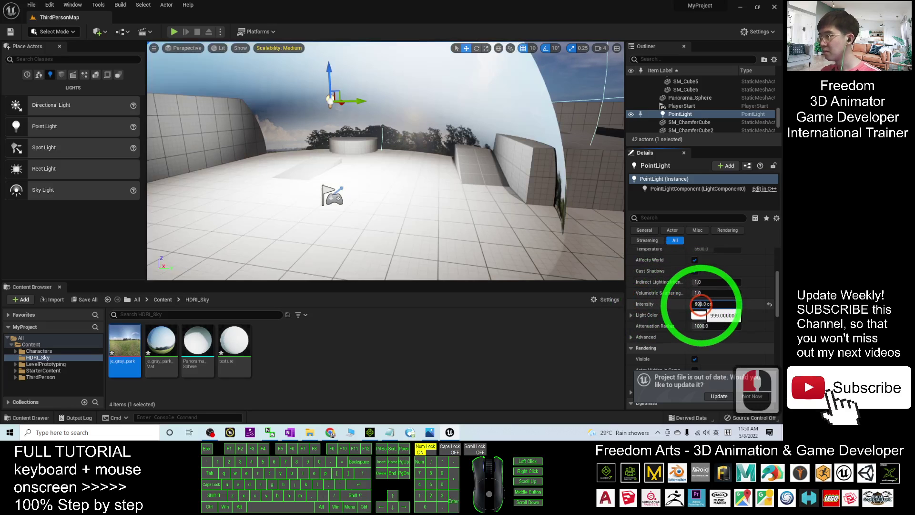
left_click(698, 306)
left_click_drag(700, 304, 614, 282)
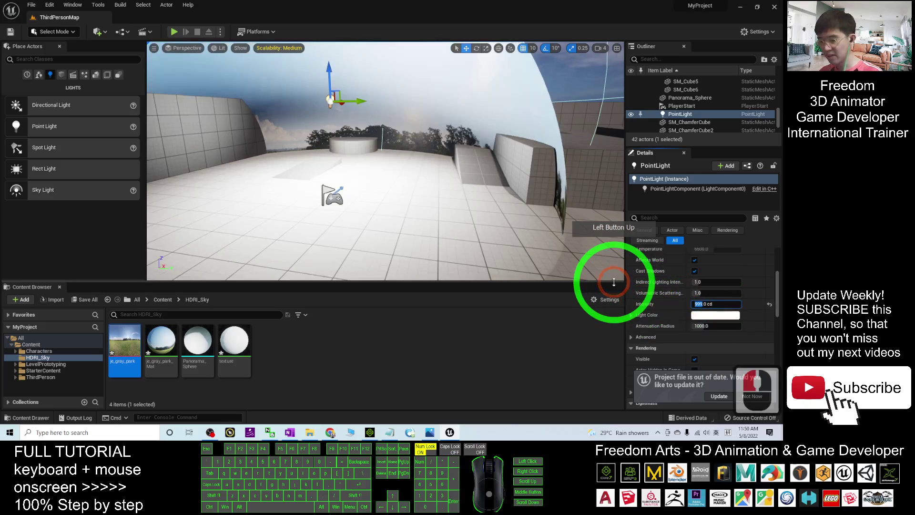
key("Return")
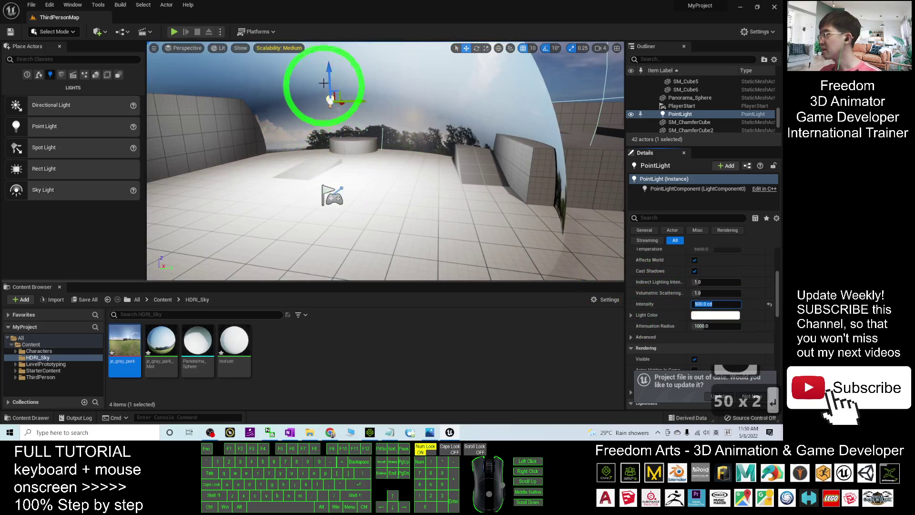
Step: Nudge the point light along its Z gizmo and fly the camera around the level
left_click_drag(332, 68, 352, 106)
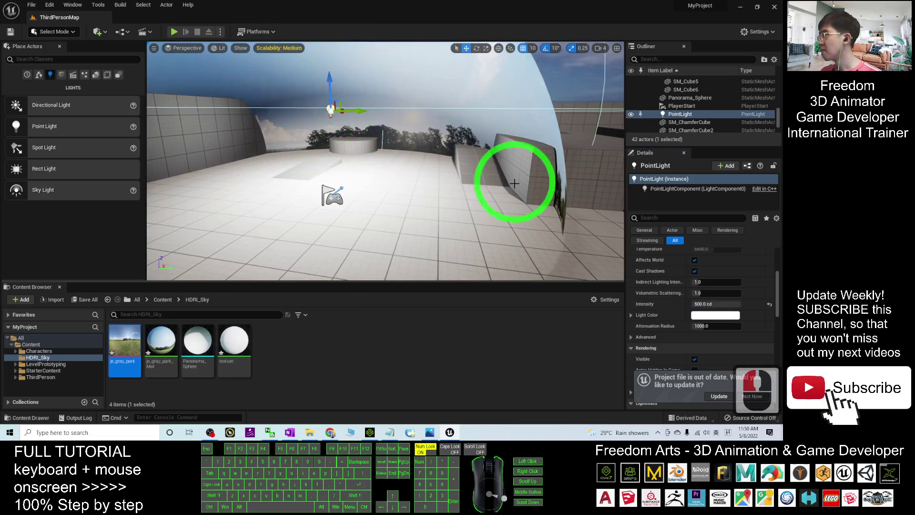
scroll(515, 184, "up", 11)
scroll(467, 194, "up", 5)
mouse_move(507, 151)
right_mouse_down()
mouse_move(445, 180)
mouse_move(500, 139)
mouse_move(420, 167)
mouse_move(507, 149)
right_mouse_up()
Step: Raise Panorama_Sphere along its blue Z arrow, then select the PointLight
key("w")
key("d")
key("s")
key("d")
scroll(506, 149, "down", 9)
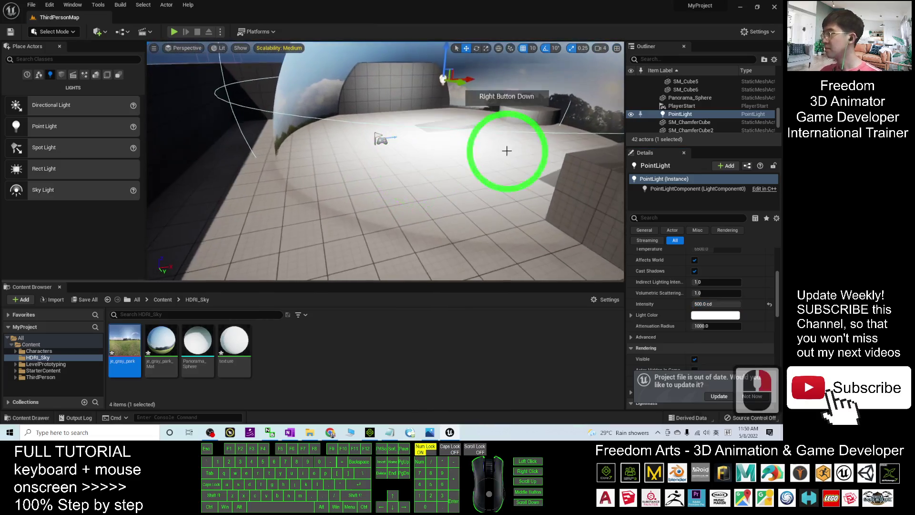
left_click(491, 111)
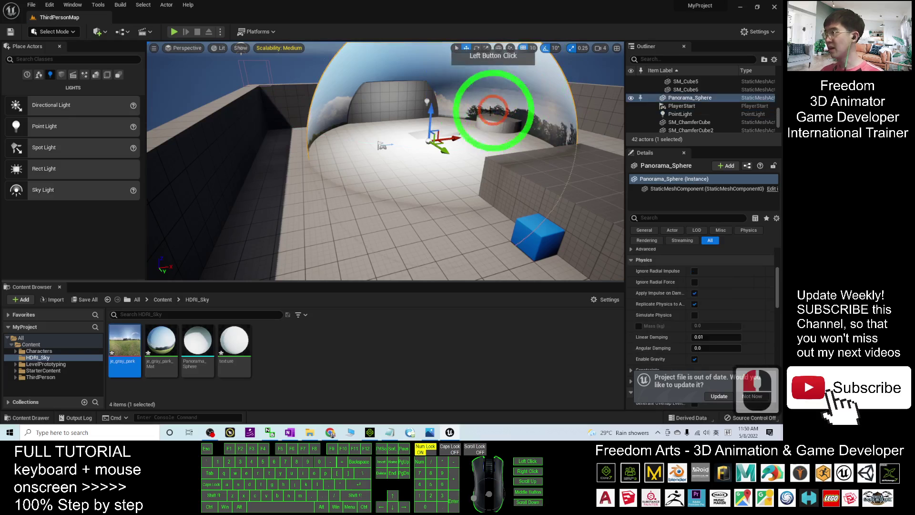
mouse_move(433, 109)
left_mouse_down()
mouse_move(437, 89)
mouse_move(436, 115)
left_mouse_up()
scroll(436, 115, "down", 5)
left_click(428, 95)
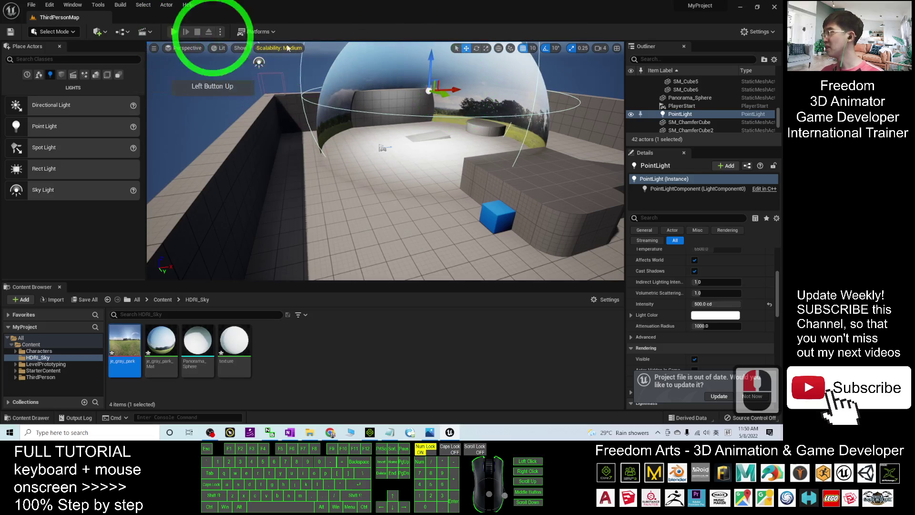
Step: Select the SM_Cube2 wall and SM_Cube floor, then launch a Play-In-Editor test
left_click(384, 96)
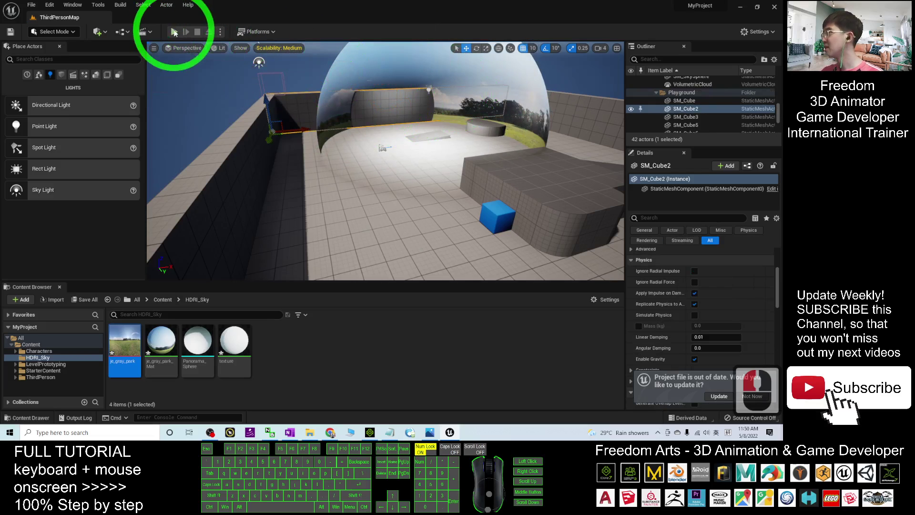
left_click(413, 196)
left_click(174, 31)
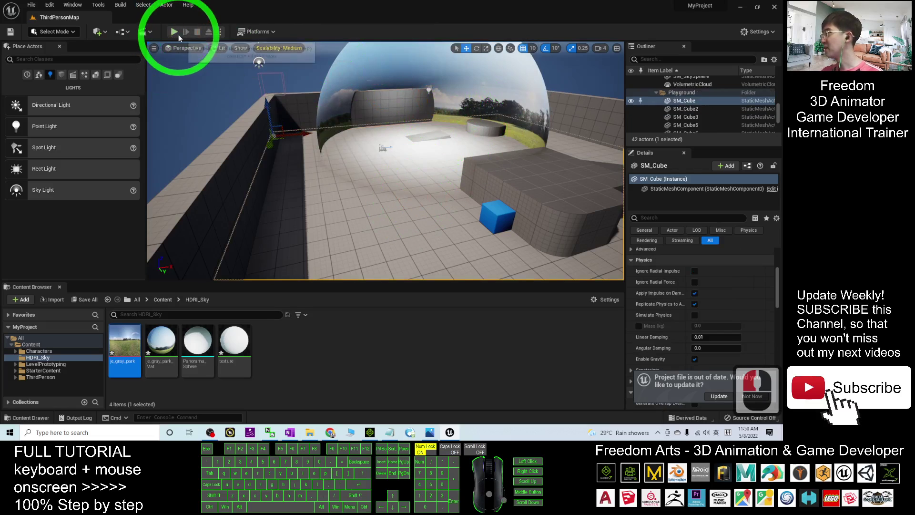
left_click(458, 164)
Step: Run the character toward the walls and onto the round platform, then stop playing
key("s")
key("d")
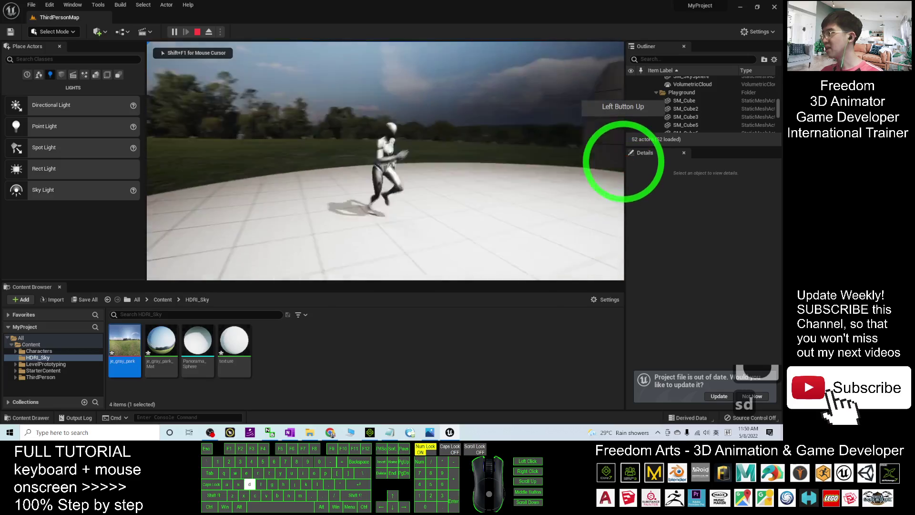
key("w")
key("w")
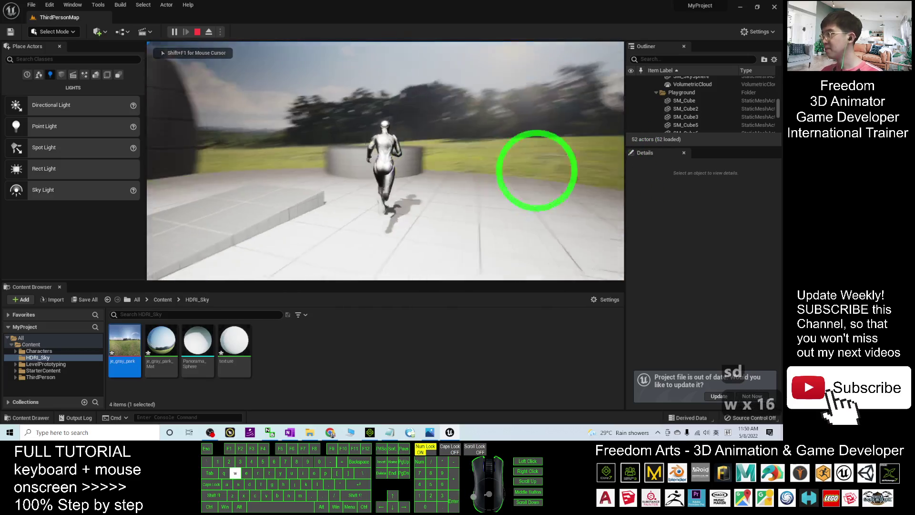
key("d")
key("a")
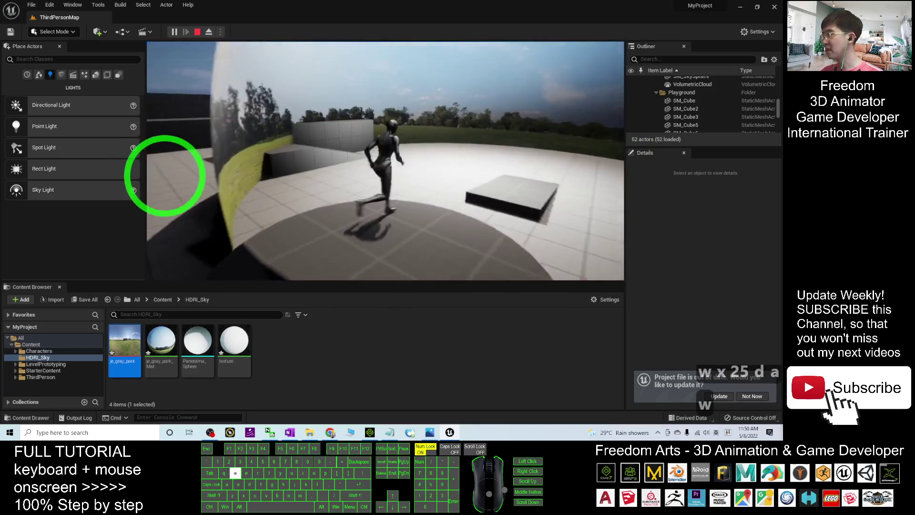
key("w")
key("w")
key("d")
key("d")
key("d")
key("a")
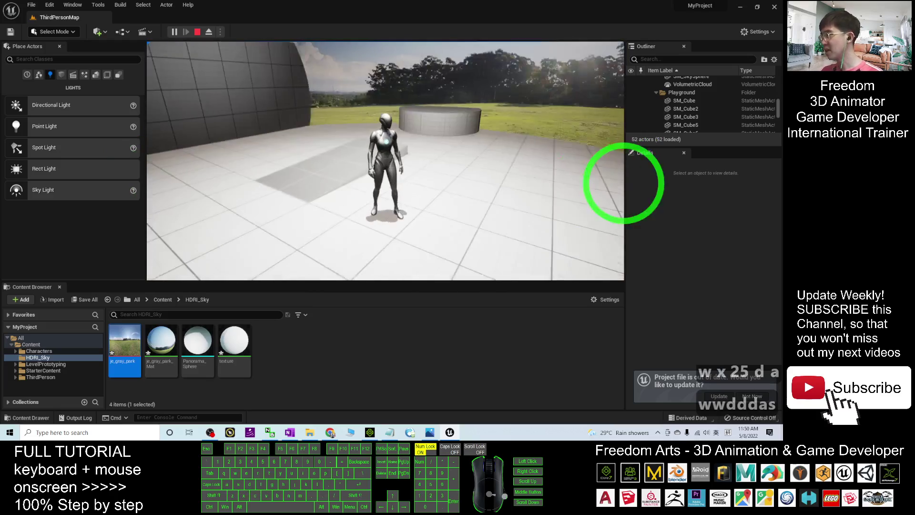
key("Escape")
left_click(472, 180)
scroll(431, 186, "down", 10)
scroll(431, 185, "down", 12)
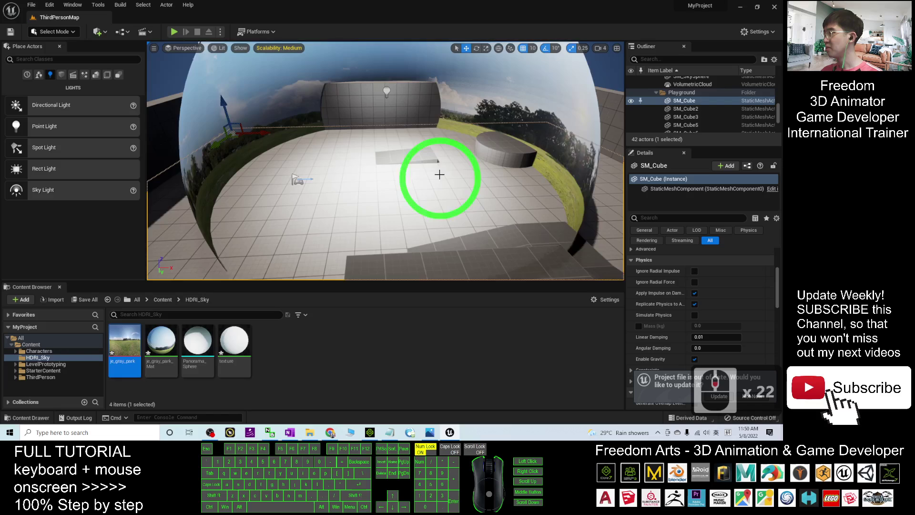
Step: Place PointLight2 and PointLight3 from Place Actors inside the dome and start a new play test
left_click(389, 113)
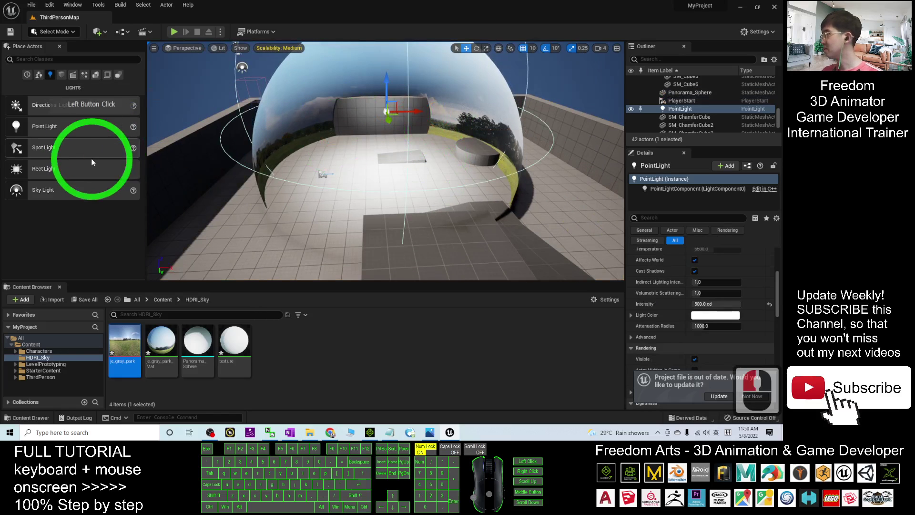
left_click_drag(45, 128, 252, 153)
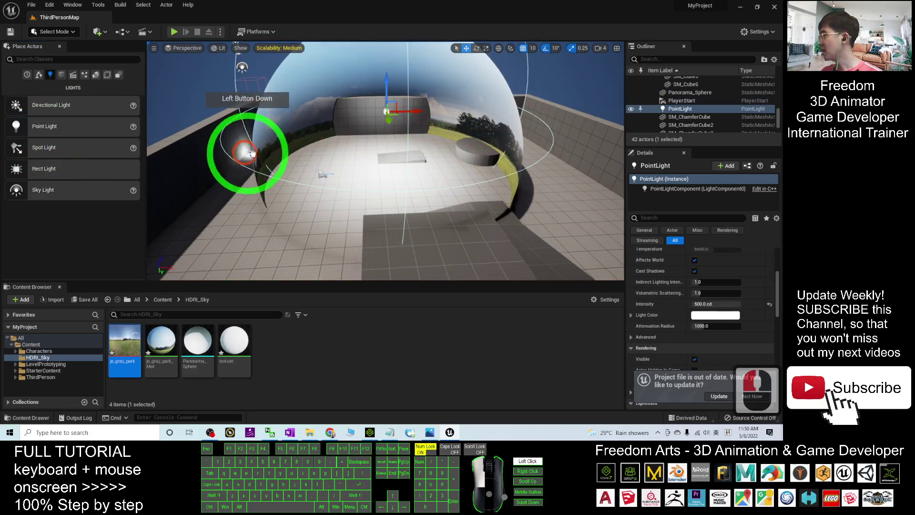
left_click_drag(329, 147, 328, 147)
left_click_drag(96, 139, 268, 177)
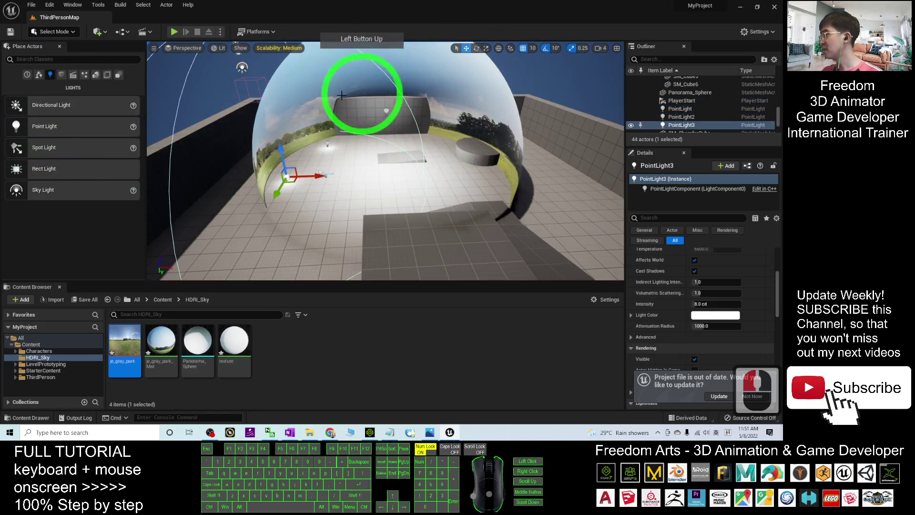
left_click(173, 32)
left_click_drag(239, 180, 288, 210)
Step: Run the character along the wall and into the open area, then exit with Escape
key("w")
key("d")
key("w")
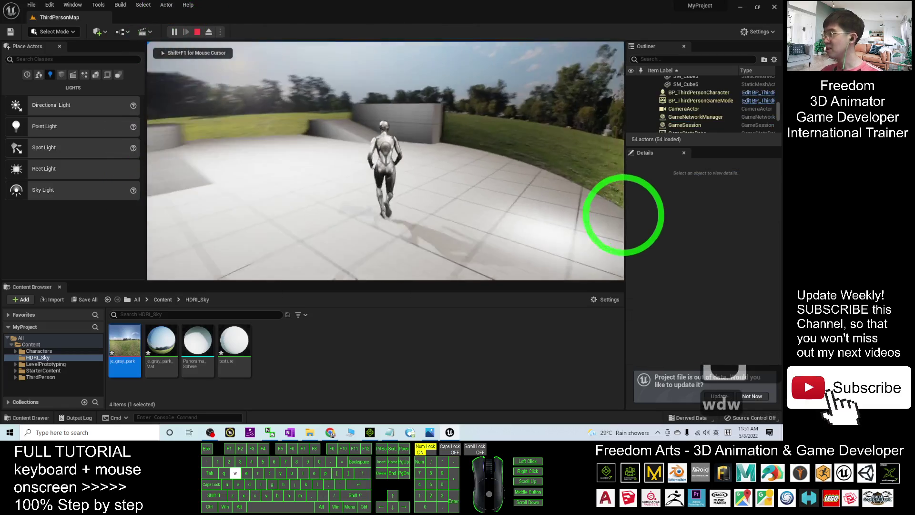
key("a")
key("s")
key("d")
key("w")
key("d")
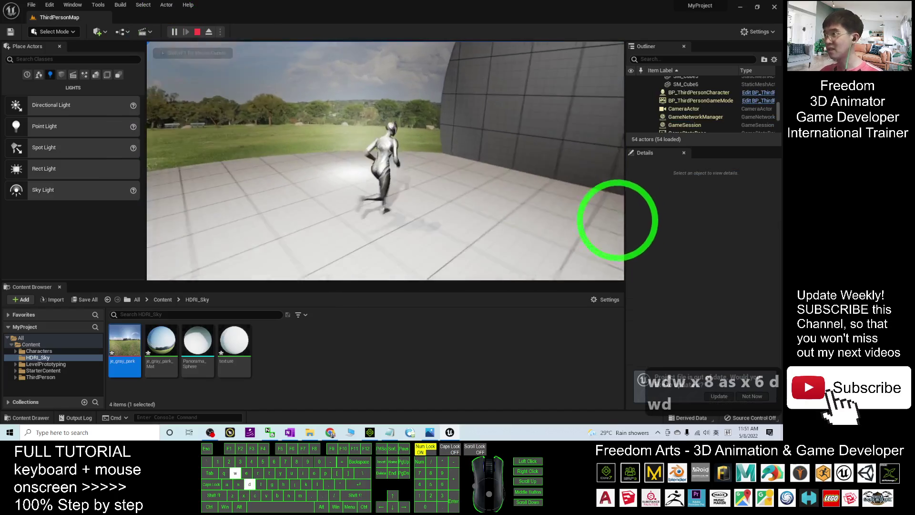
key("a")
key("d")
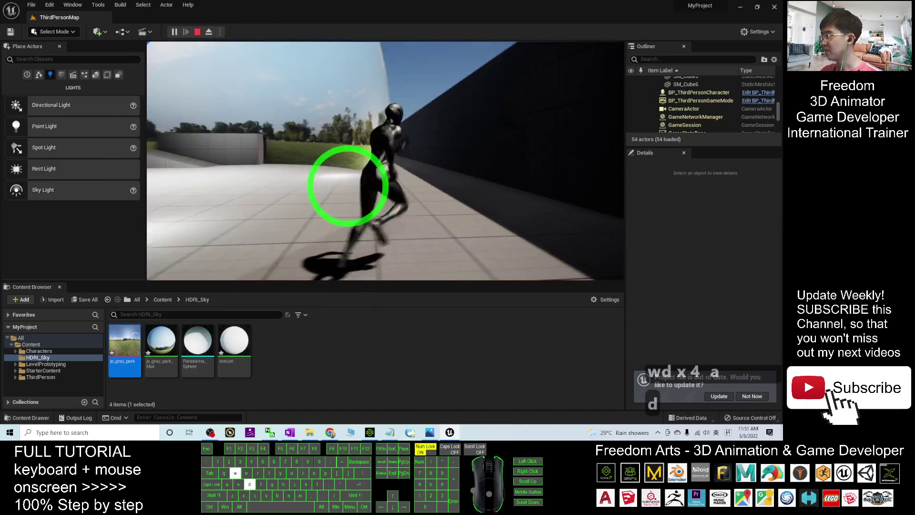
key("d")
key("d")
key("s")
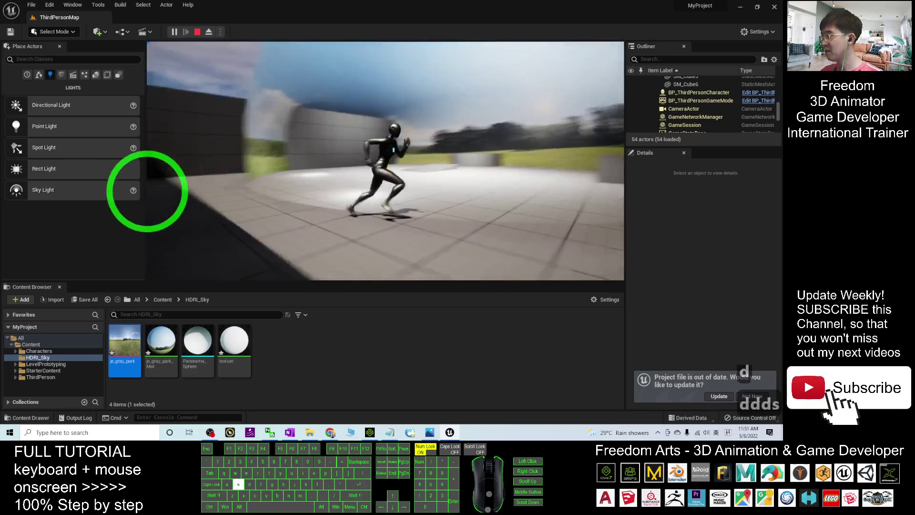
key("d")
key("d")
key("d")
key("d")
key("d")
key("d")
key("d")
key("d")
key("d")
key("d")
key("d")
key("d")
key("d")
key("d")
key("d")
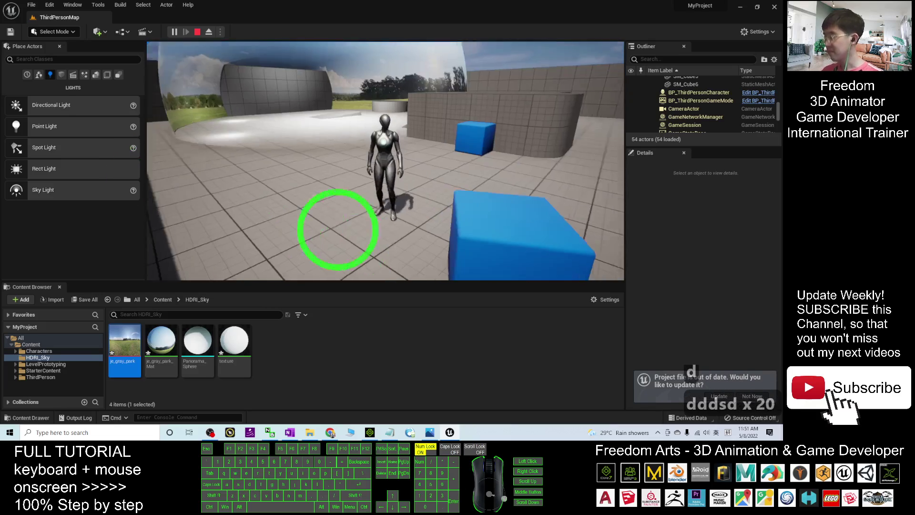
key("Escape")
Step: Show the cover.jpg '500+ Free HDRI Sky to Unreal Engine 5.0.1' image in Photos
left_click(430, 432)
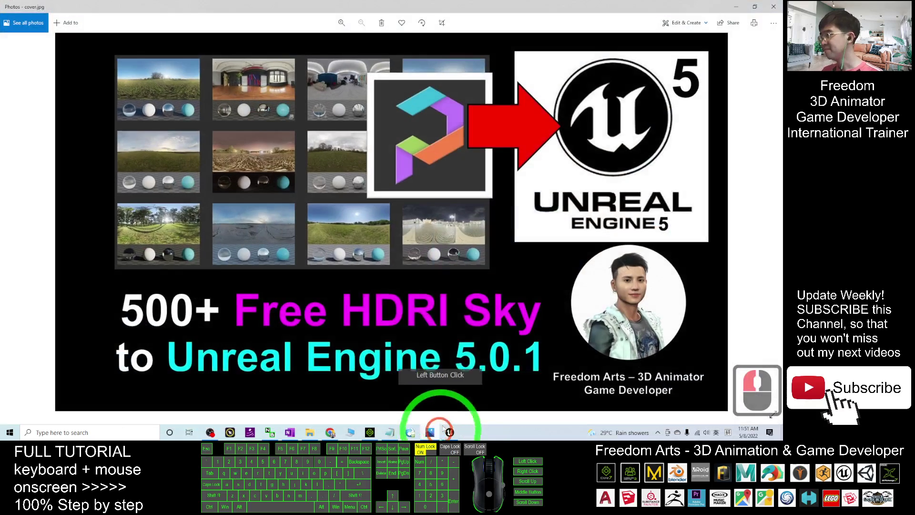
left_click(226, 273)
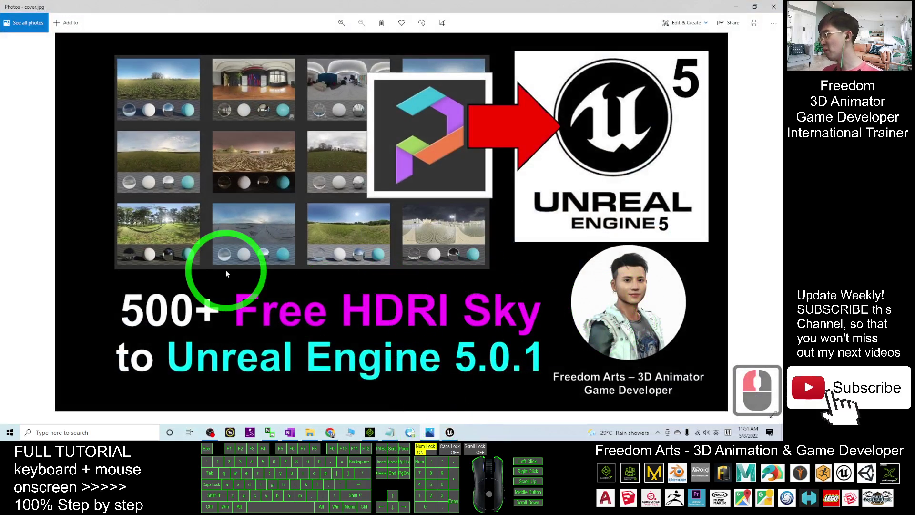